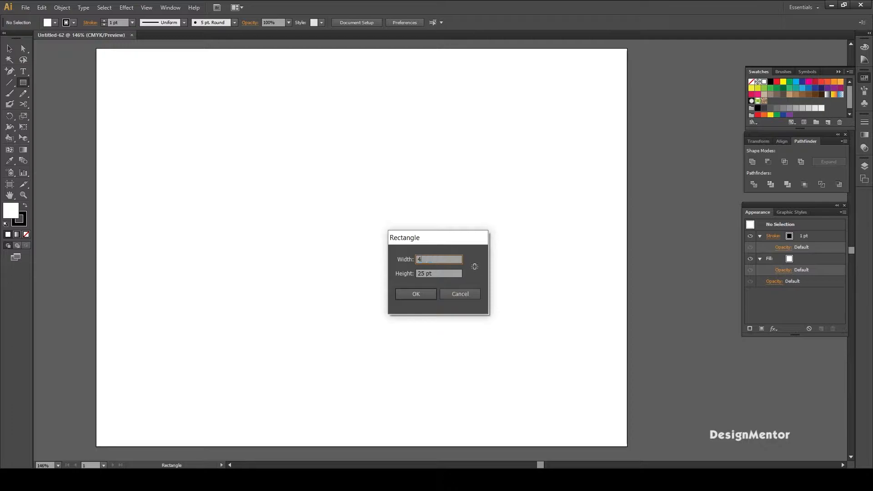
- Draw a 400 by 500 pt rectangle with no fill and a black stroke
text(500)
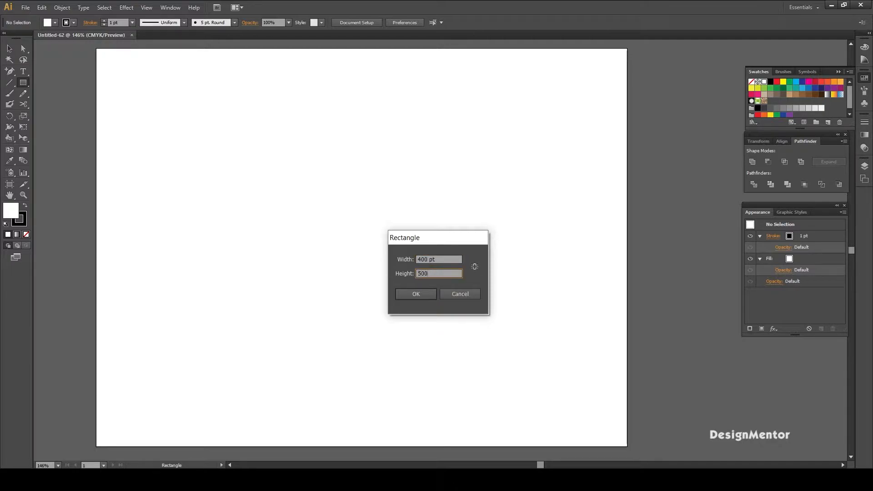
click(424, 299)
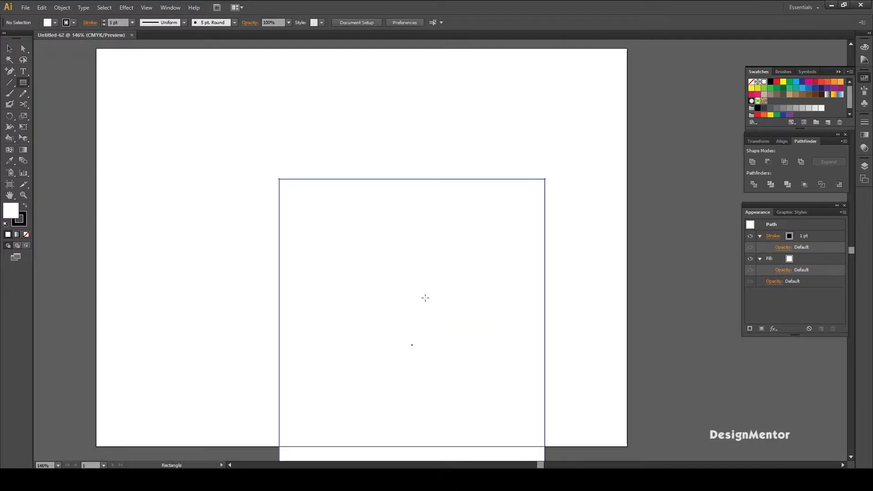
click(55, 22)
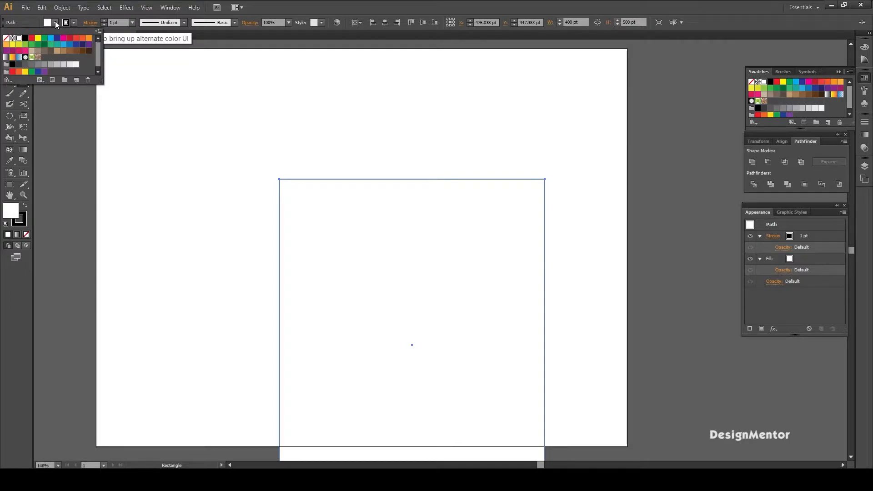
click(6, 38)
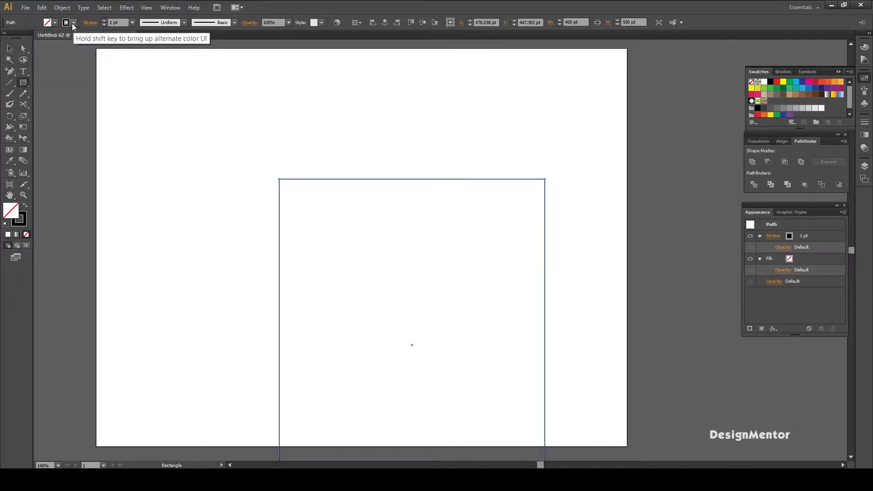
click(72, 23)
click(27, 39)
- Center the rectangle horizontally and vertically on the artboard and deselect it
key(v)
click(377, 146)
click(436, 179)
click(782, 141)
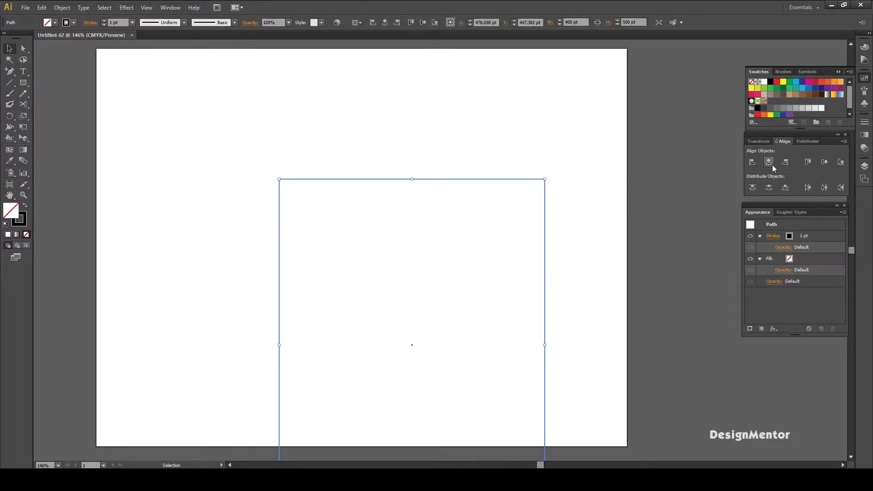
click(768, 162)
click(824, 162)
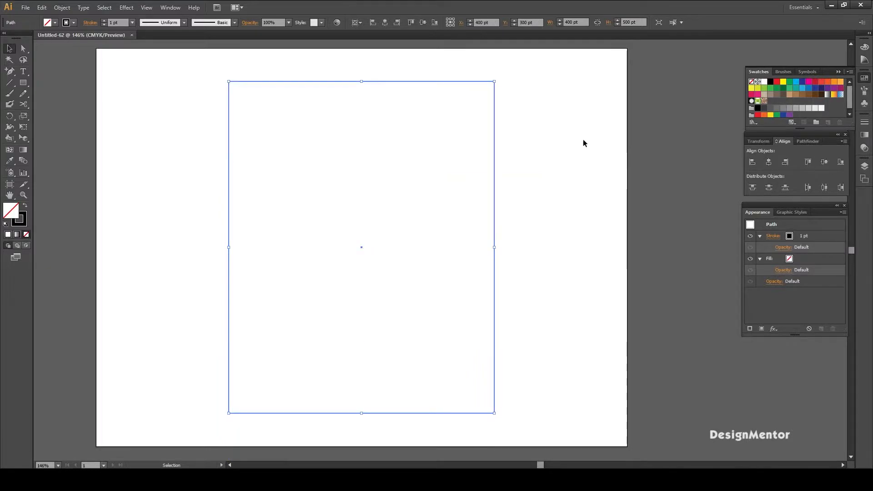
click(581, 140)
drag(349, 68, 531, 126)
click(531, 126)
- Draw a vertical green line segment about 566 pt long beside the rectangle's left edge
click(10, 83)
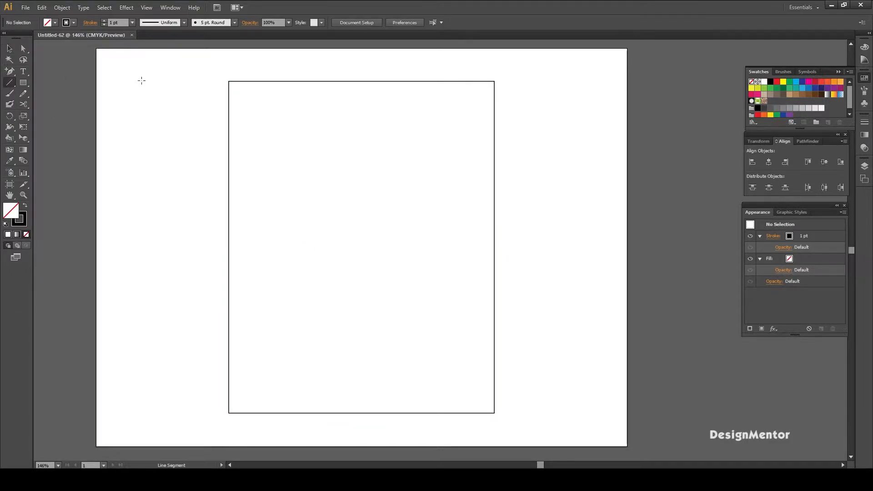
click(73, 23)
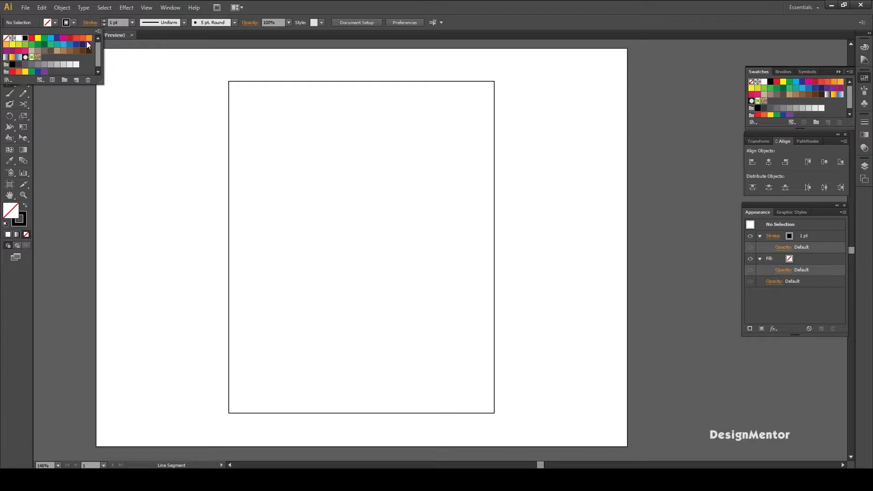
click(44, 38)
click(190, 61)
mouse_move(188, 58)
mouse_down()
mouse_move(193, 267)
mouse_move(172, 428)
mouse_up()
key(v)
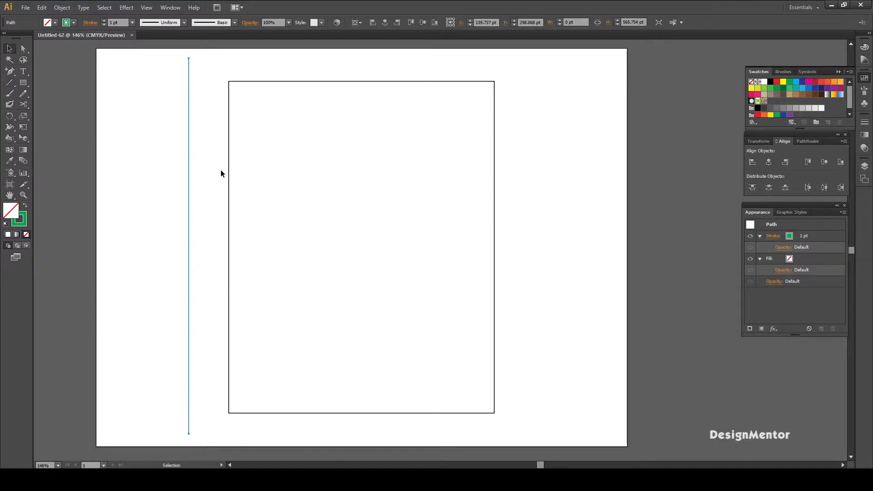
- Center the green vertical line horizontally and vertically on the artboard
click(173, 59)
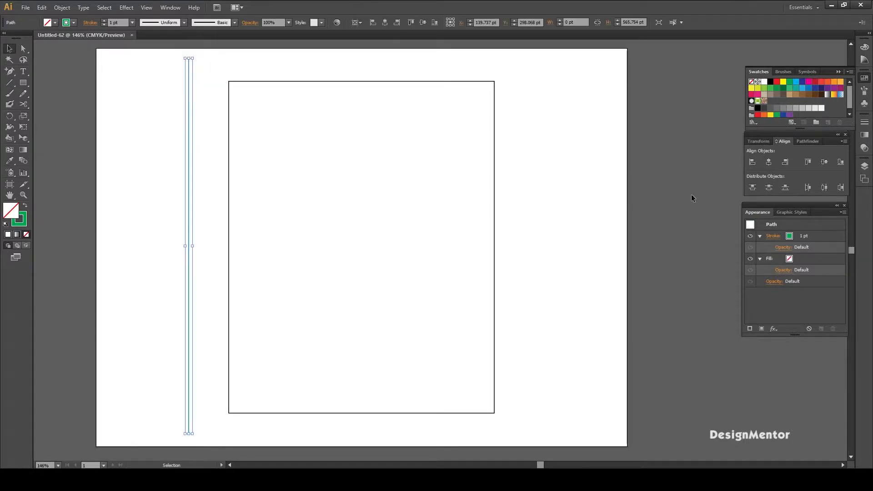
click(773, 163)
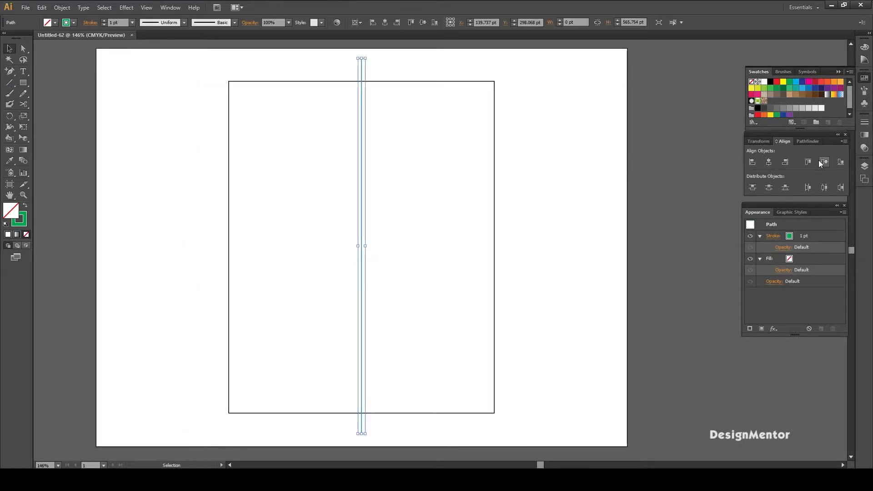
click(568, 150)
- Draw an 85 by 85 pt green square left of the center line
click(23, 83)
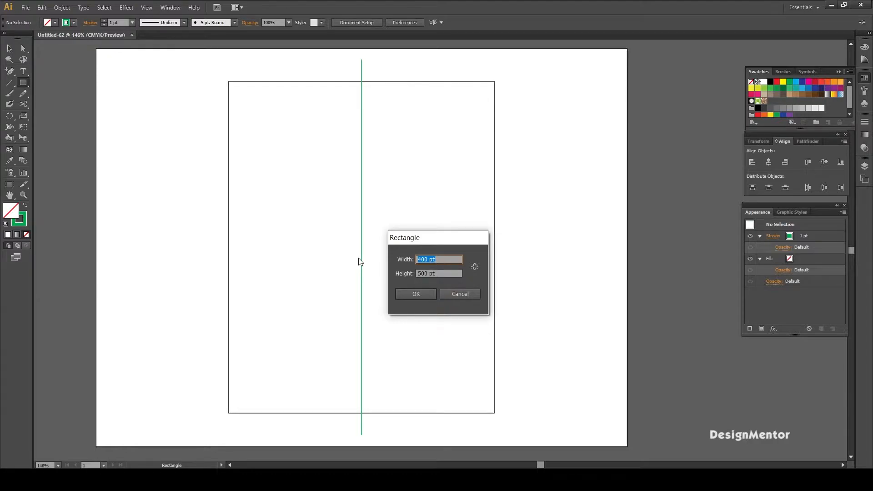
text(85)
key(Tab)
text(85)
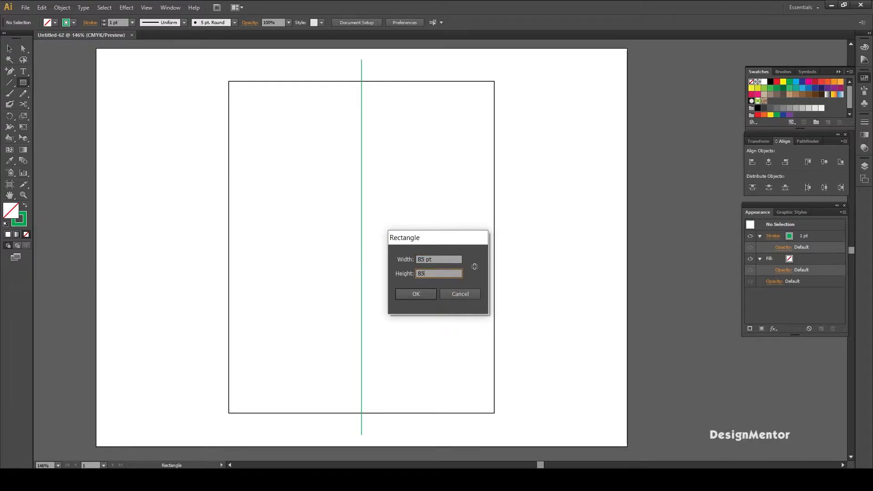
key(Return)
key(v)
click(315, 192)
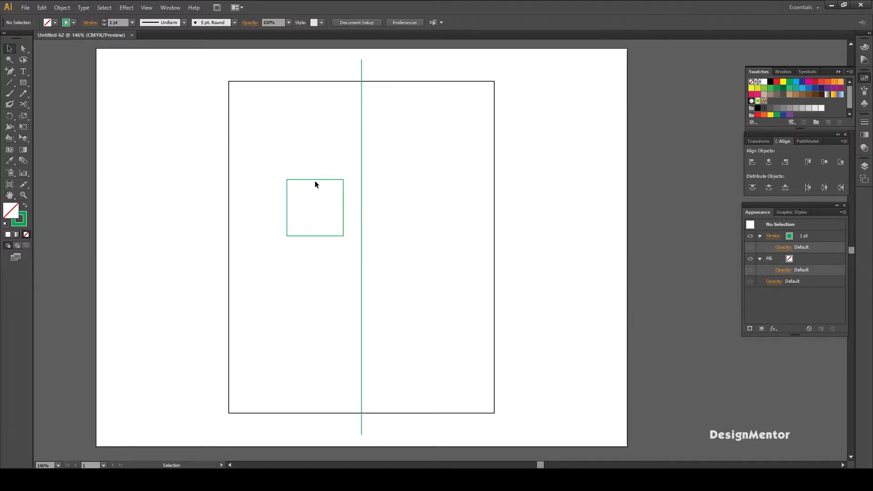
- Move the green square up until its upper edge meets the large rectangle's top edge
click(301, 198)
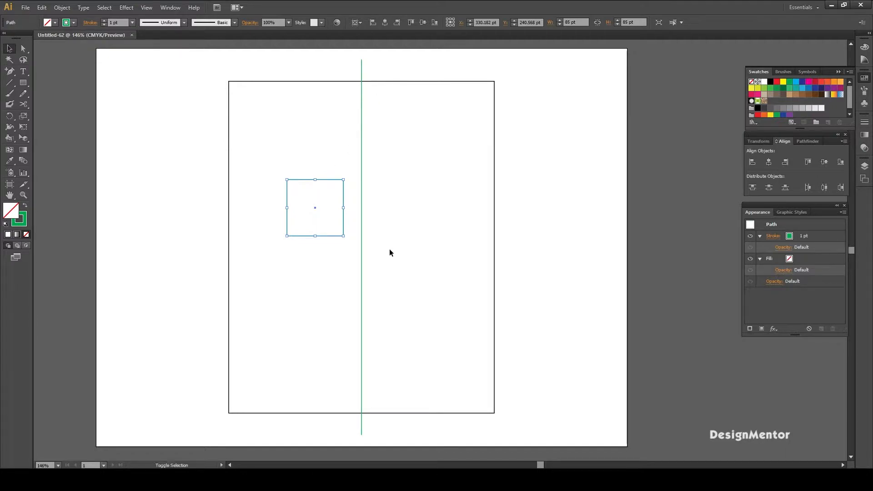
key(shift+Up)
key(shift+Up)
key(shift+Up)
key(shift+Up)
key(shift+Up)
key(shift+Up)
key(shift+Up)
key(shift+Up)
key(shift+Up)
key(shift+Up)
key(shift+Up)
key(shift+Up)
key(shift+Up)
key(shift+Up)
key(shift+Up)
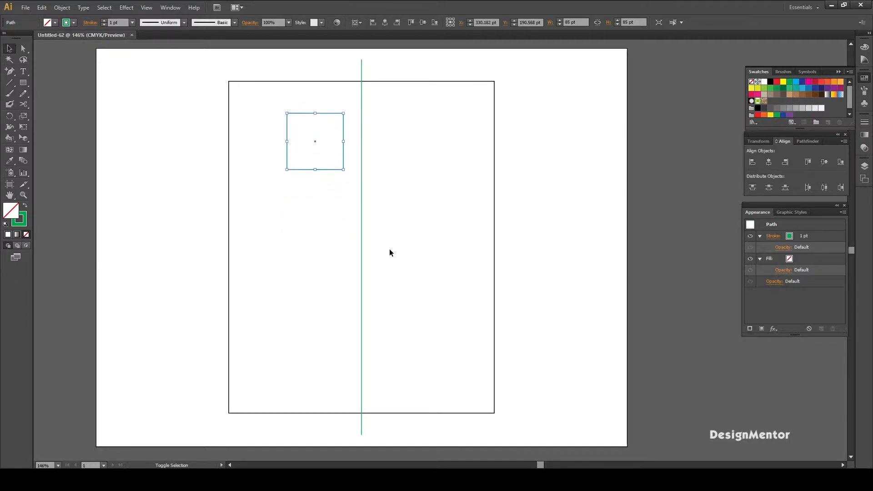
key(Down)
key(Down)
key(Down)
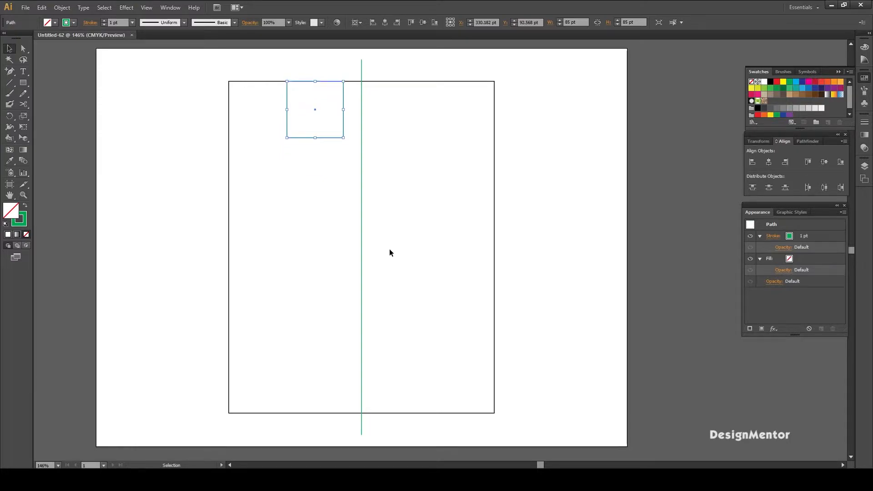
key(Up)
- Move the green square left until it sits in the upper-left corner of the large rectangle
key(shift+Left)
key(shift+Left)
key(shift+Left)
key(shift+Left)
key(shift+Left)
key(shift+Left)
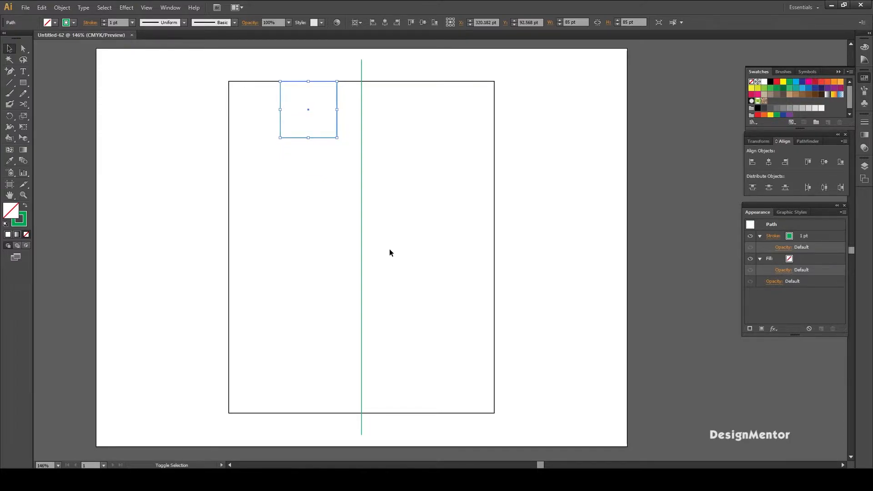
key(shift+Left)
key(shift+Left)
key(shift+Left)
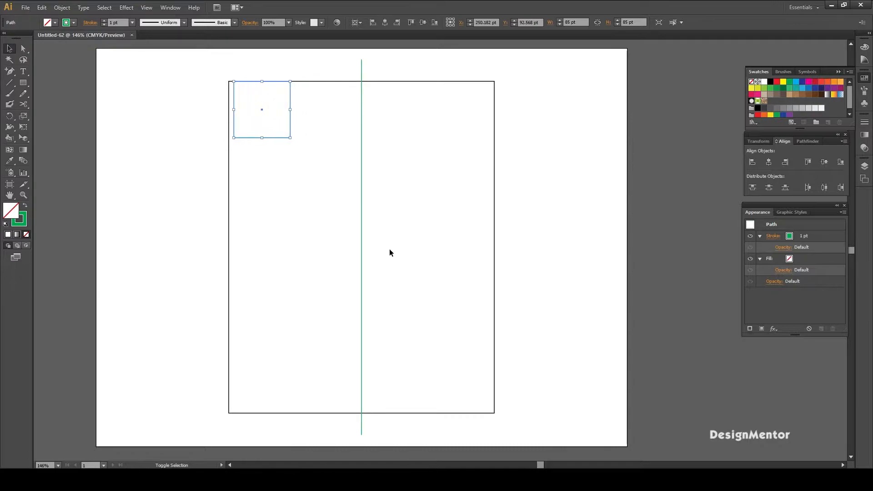
key(Right)
key(Right)
key(Right)
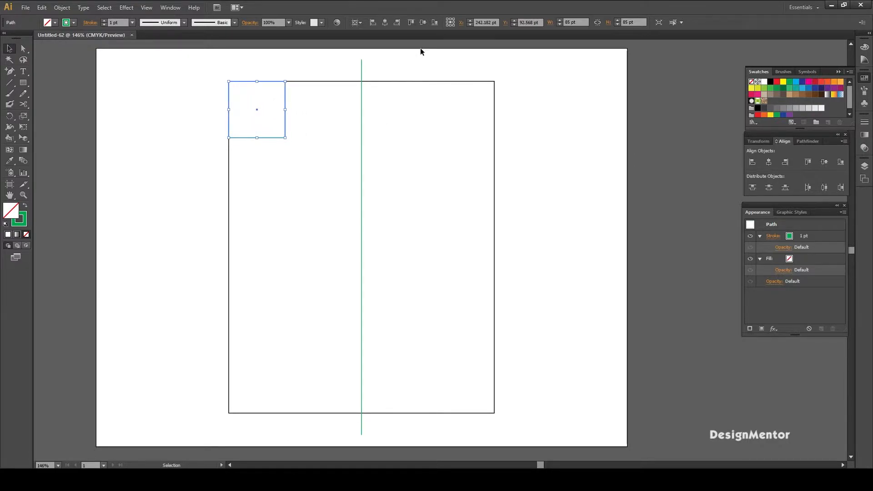
key(ctrl+r)
key(ctrl+shift+b)
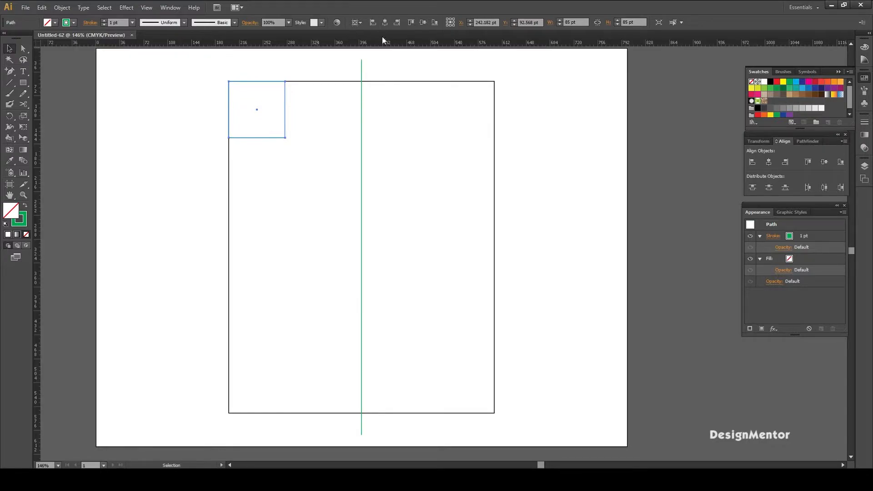
drag(391, 43, 419, 136)
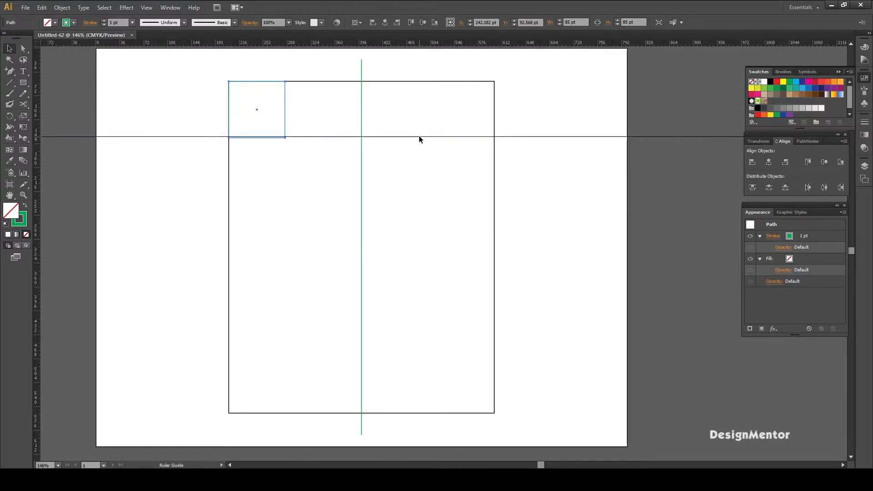
click(441, 66)
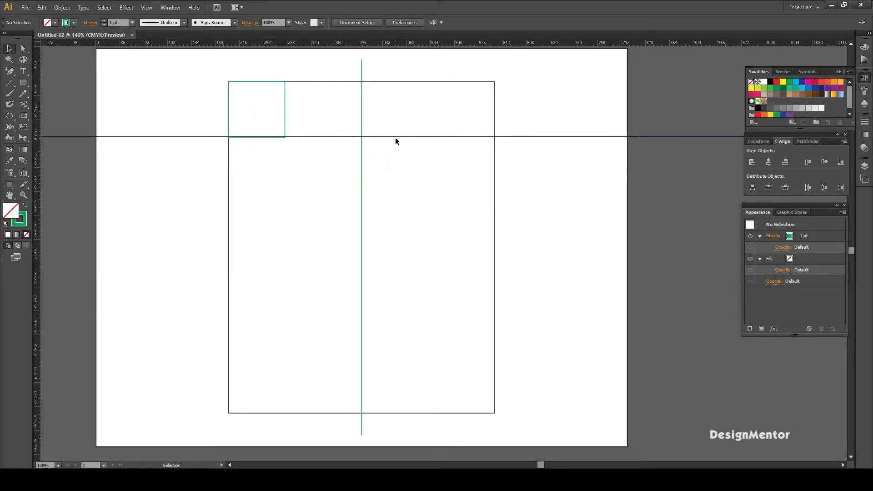
key(ctrl)
key(ctrl+z)
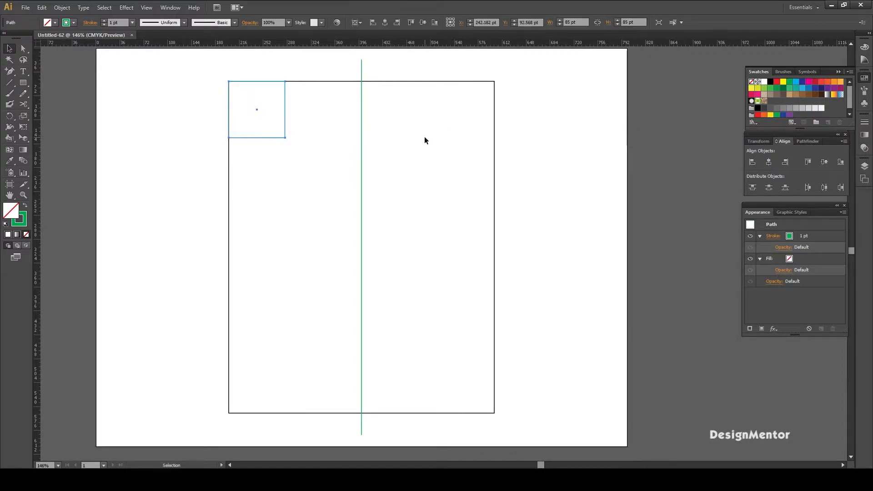
- Duplicate the vertical green line 20 pt to its right and rotate the copy 90 degrees to horizontal
click(549, 165)
drag(385, 70, 388, 73)
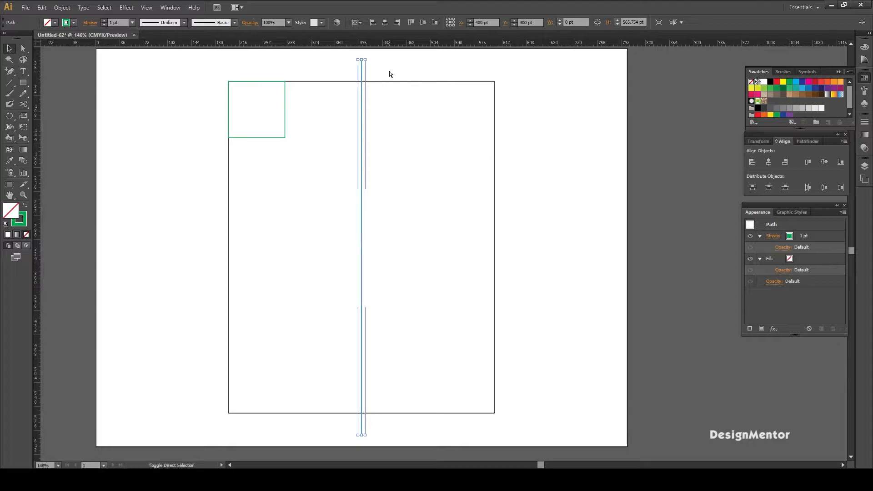
key(alt+Right)
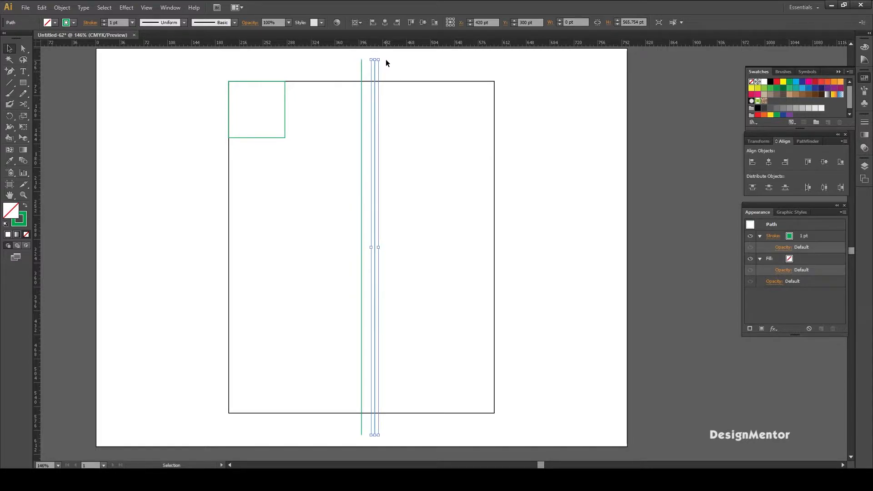
drag(376, 56, 572, 266)
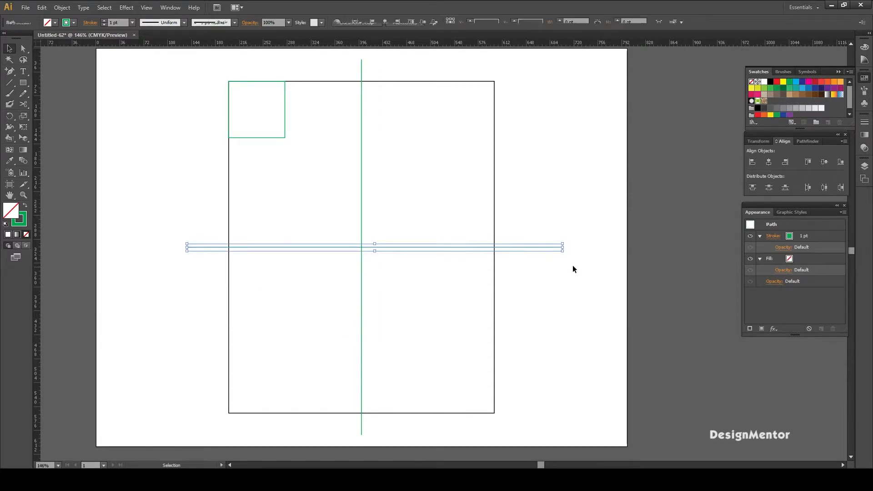
- Move the horizontal green line up until it aligns with the lower edge of the green square
key(shift+Up)
key(shift+Up)
key(shift+Up)
key(shift+Up)
key(shift+Up)
key(shift+Up)
key(shift+Up)
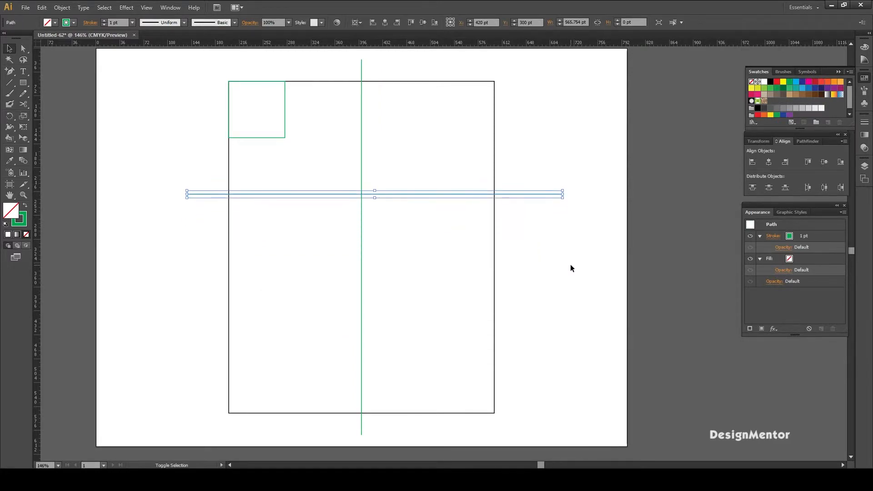
key(shift+Up)
key(shift+Up)
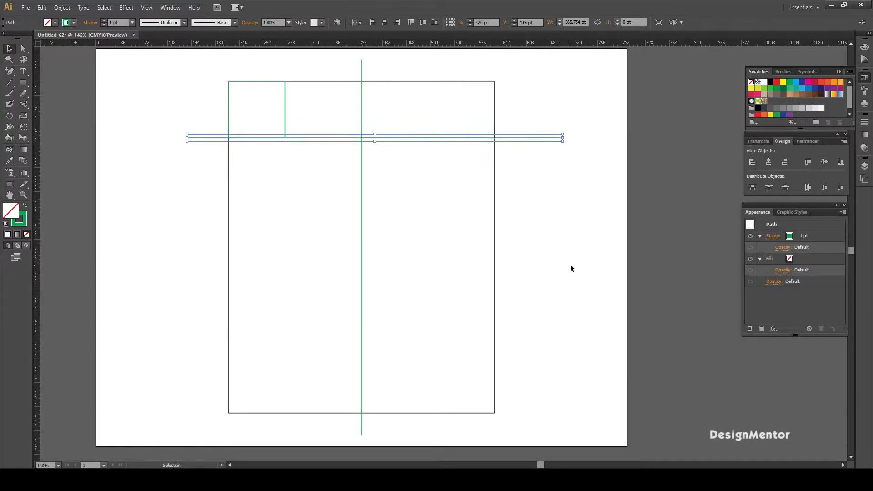
click(570, 264)
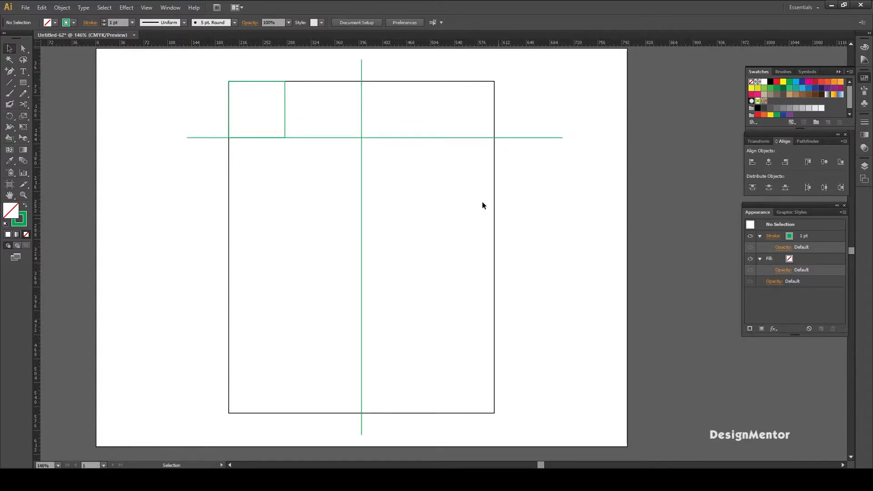
- Move the green square about 270 pt down along the large rectangle's left edge
click(285, 114)
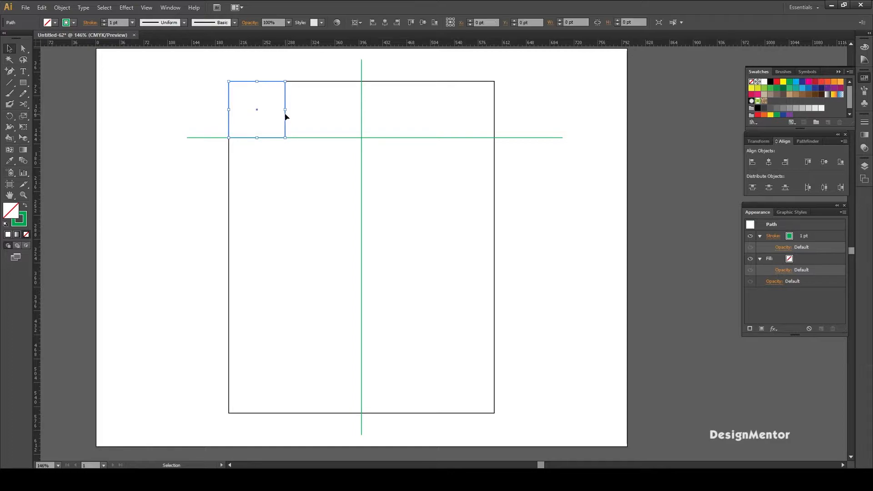
click(342, 122)
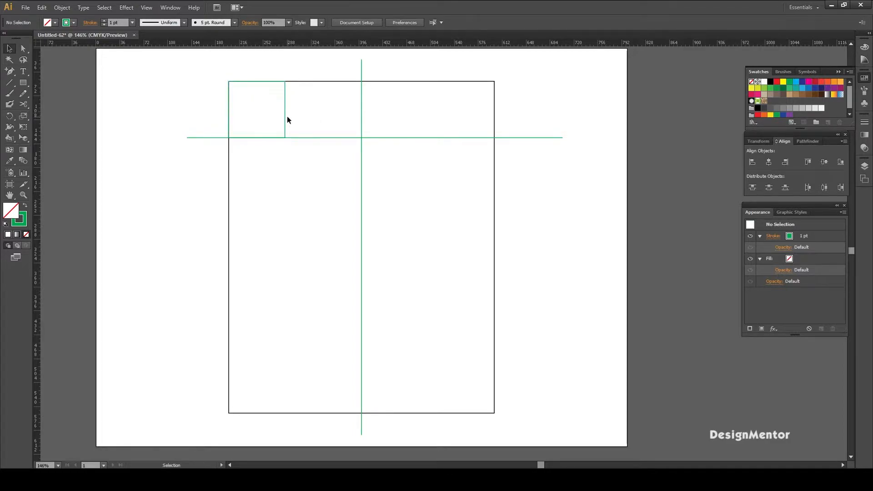
click(285, 120)
key(shift+Down)
key(shift+Down)
key(shift+Down)
key(shift+Down)
key(shift+Down)
key(shift+Down)
key(shift+Down)
key(shift+Down)
key(shift+Down)
key(shift+Down)
key(shift+Down)
key(shift+Down)
key(shift+Down)
key(shift+Down)
key(shift+Down)
key(shift+Down)
key(shift+Down)
key(shift+Down)
key(shift+Down)
key(shift+Down)
key(shift+Down)
key(shift+Down)
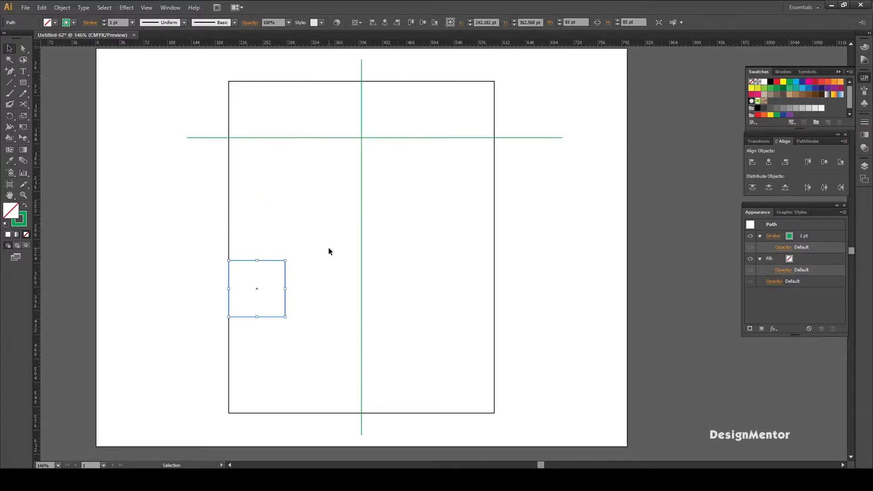
click(329, 252)
- Resize the green square to 110 by 110 pt
click(285, 261)
click(574, 23)
text(110)
key(Tab)
text(11)
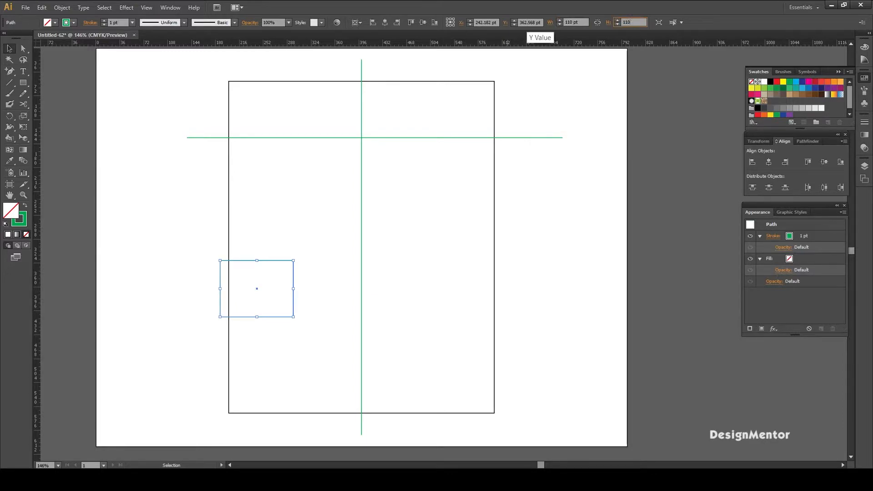
text(0)
key(Return)
- Move the 110 pt green square straight down until its lower edge meets the large rectangle's lower edge
drag(256, 230, 324, 261)
key(shift+Down)
key(shift+Down)
key(shift+Down)
key(shift+Down)
key(shift+Down)
key(shift+Down)
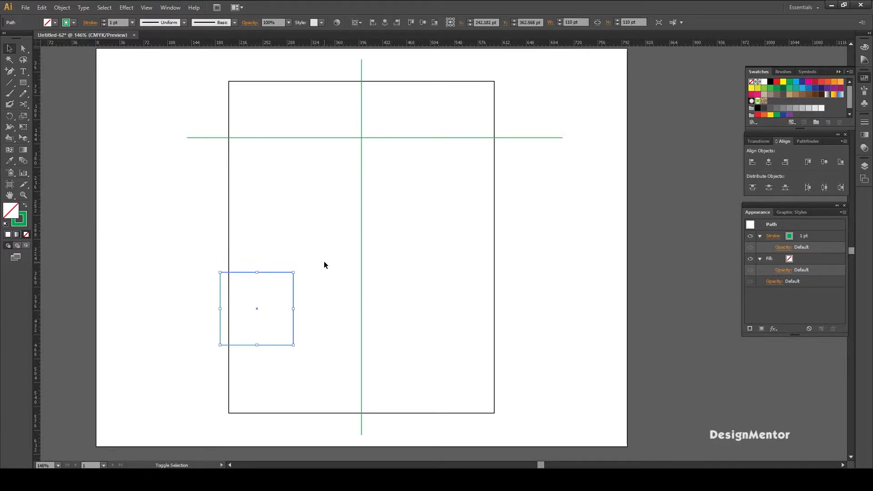
key(shift+Down)
key(shift+Down)
key(shift+Down)
key(shift+Down)
key(shift+Down)
key(shift+Down)
key(shift+Down)
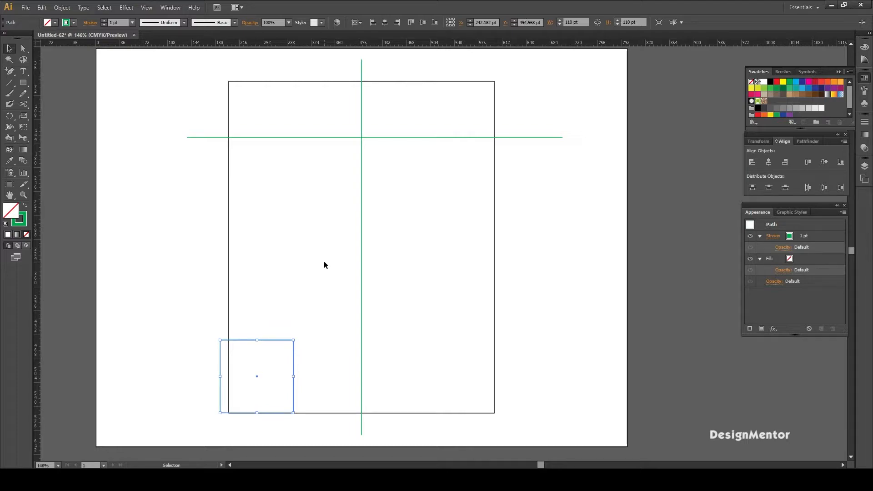
- Nudge the green square right until its left edge aligns with the large rectangle's left edge
key(Right)
key(Right)
key(Right)
key(Right)
key(Right)
key(Right)
key(Right)
key(Right)
key(Right)
key(Right)
key(Right)
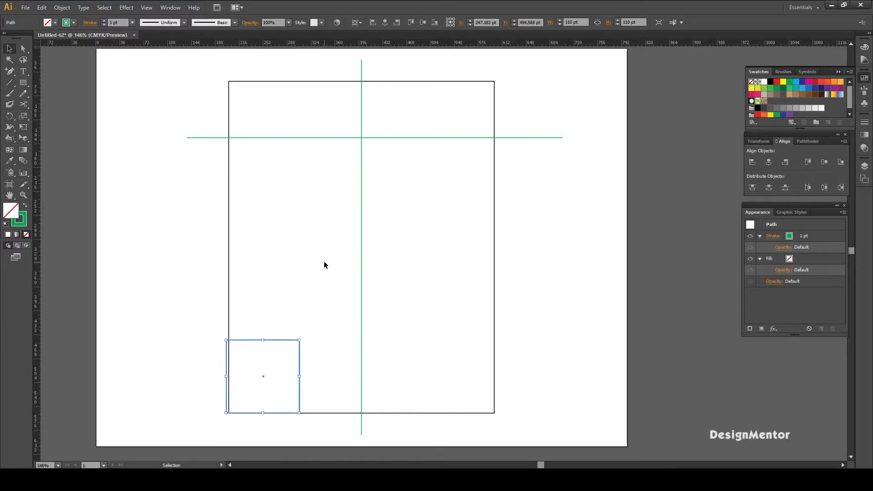
key(Right)
key(Right)
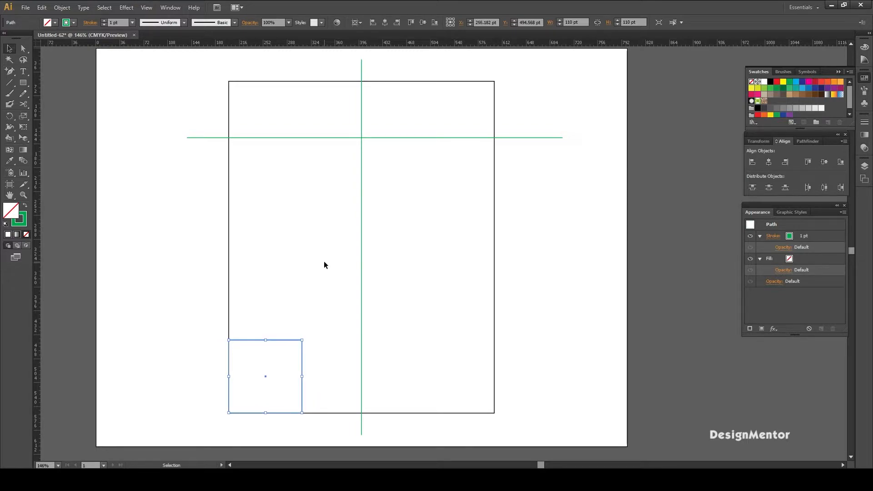
click(421, 241)
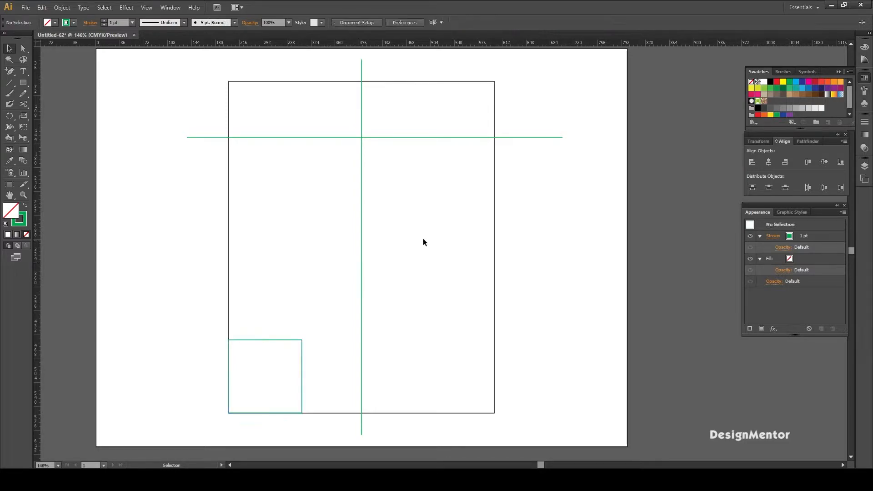
- Duplicate the horizontal green line and move the copy down until it aligns with the upper edge of the green square
click(561, 136)
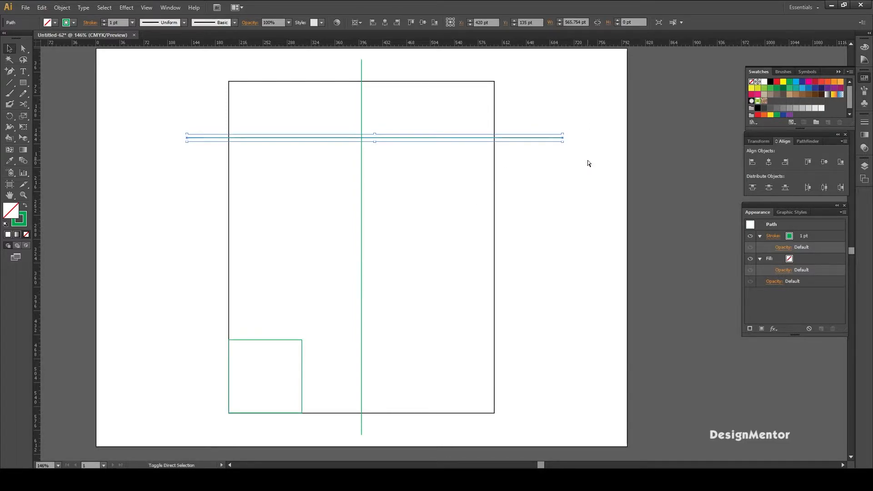
key(alt+shift+Down)
key(shift+Down)
key(shift+Down)
key(shift+Down)
key(shift+Down)
key(shift+Down)
key(shift+Down)
key(shift+Down)
key(shift+Down)
key(shift+Down)
key(shift+Down)
key(shift+Down)
key(shift+Down)
key(shift+Down)
key(shift+Down)
key(shift+Down)
key(shift+Down)
key(shift+Down)
key(shift+Down)
key(shift+Down)
key(shift+Down)
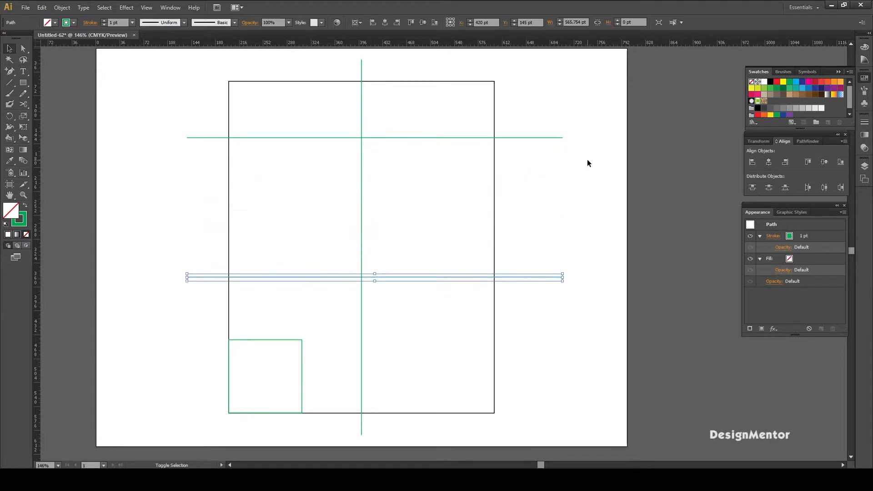
key(shift+Down)
key(shift+Down)
key(shift+Down)
key(shift+Down)
key(shift+Down)
key(shift+Down)
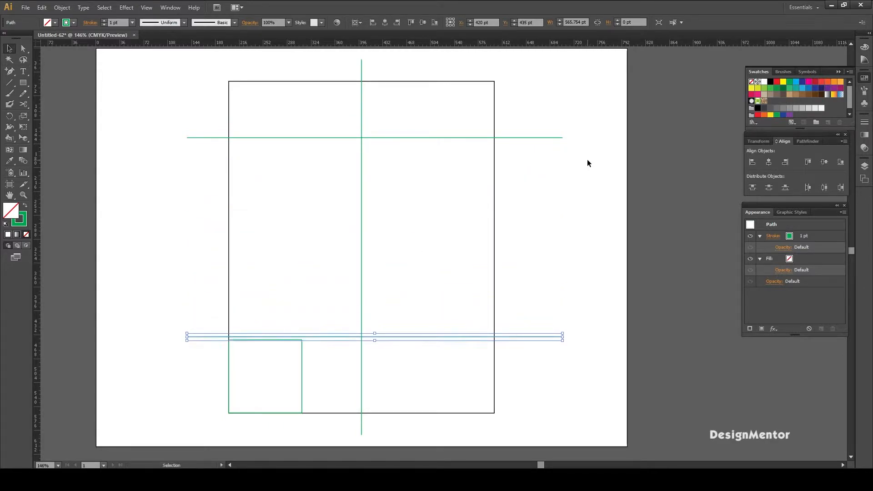
key(Down)
key(Down)
key(Down)
key(Up)
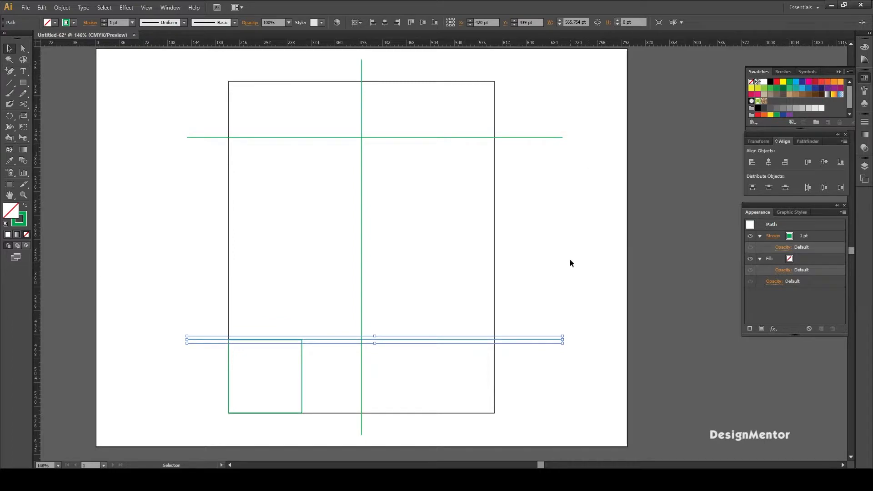
click(570, 259)
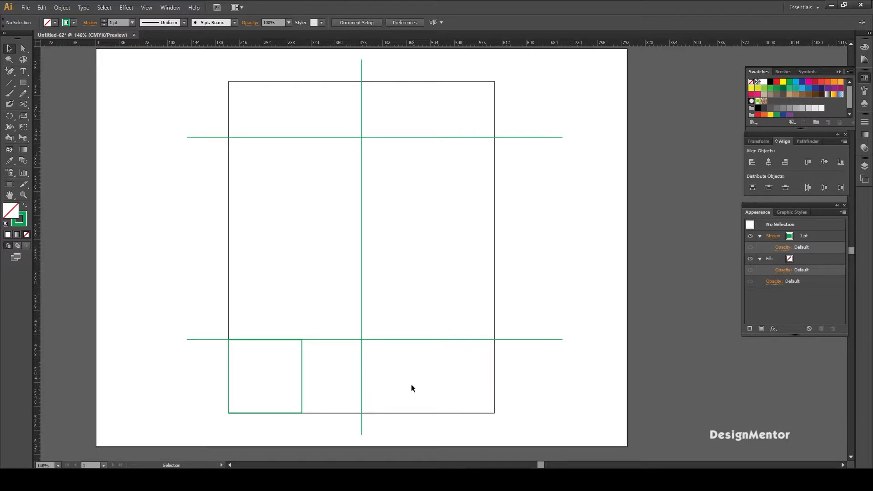
- Duplicate the green square upward above the lower horizontal line and resize the copy to 35 by 35 pt
click(302, 369)
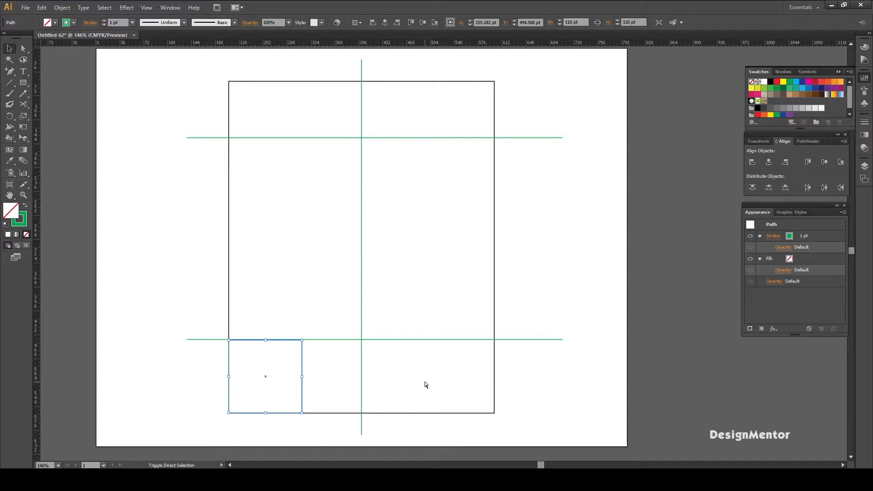
key(shift+Up)
key(shift+Up)
key(shift+Up)
key(shift+Up)
key(shift+Up)
key(shift+Up)
key(shift+Up)
key(shift+Up)
key(shift+Up)
key(shift+Up)
key(shift+Up)
key(shift+Up)
key(shift+Up)
key(shift+Up)
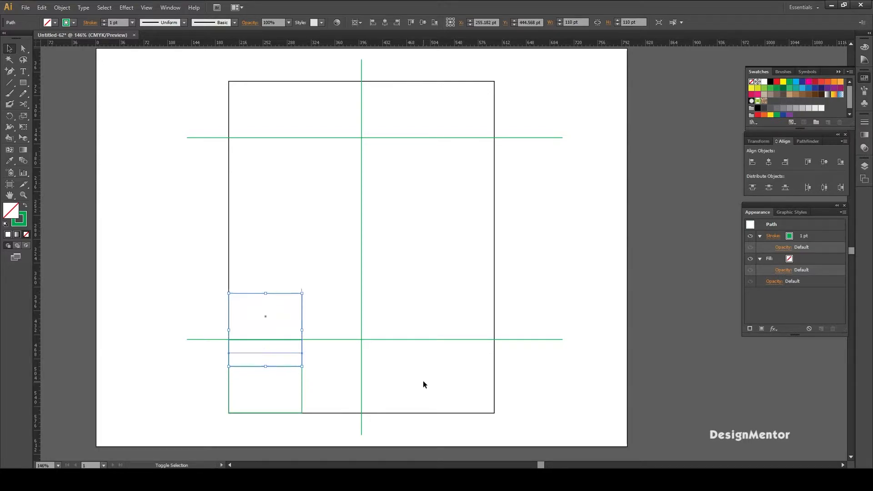
drag(583, 22, 509, 21)
text(35)
key(Tab)
text(3)
key(Return)
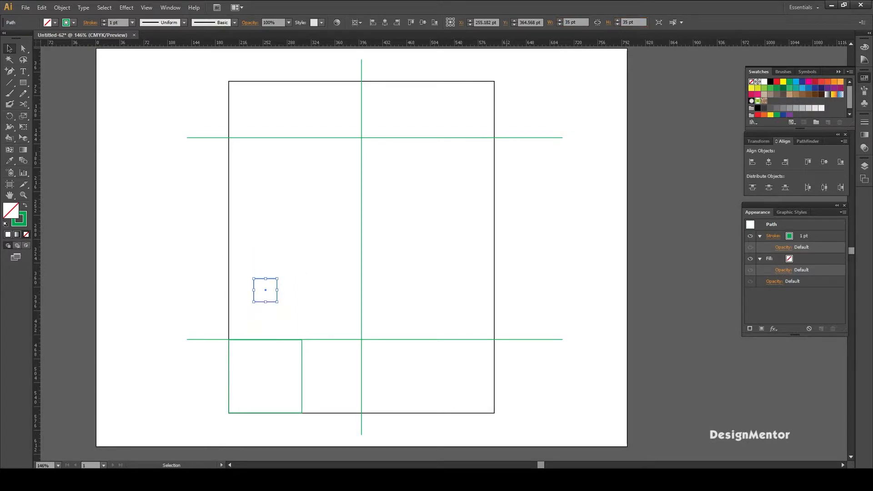
- Move the 35 pt square down until it sits on the lower horizontal green line
click(248, 273)
key(shift+Down)
key(shift+Down)
key(shift+Down)
key(shift+Down)
key(shift+Down)
key(Down)
key(Down)
key(Down)
key(Down)
key(Down)
key(Down)
key(Down)
key(Down)
key(Up)
- Move the 35 pt square left until it touches the inside of the large rectangle's left edge
key(shift+Left)
key(shift+Left)
key(shift+Left)
key(shift+Left)
key(Right)
key(Right)
click(280, 293)
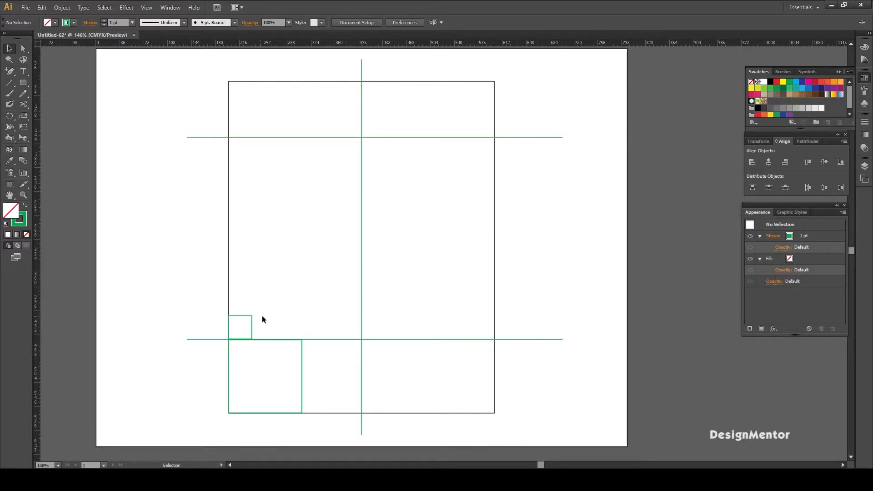
- Duplicate the 35 pt square horizontally and align the copy with the inside of the large rectangle's right edge
drag(265, 328, 268, 328)
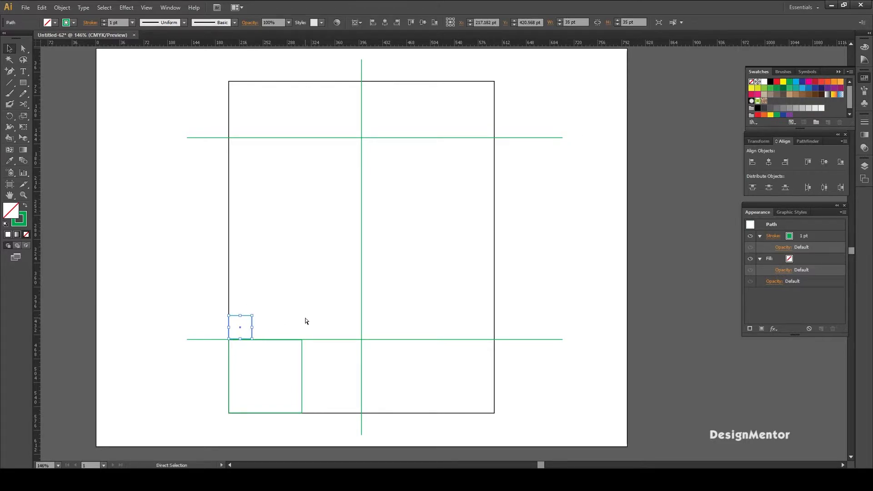
key(shift+Right)
key(shift+Right)
key(shift+Right)
key(shift+Right)
key(shift+Right)
key(shift+Right)
key(shift+Right)
key(shift+Right)
key(shift+Right)
key(shift+Right)
key(shift+Right)
key(shift+Right)
key(shift+Right)
key(shift+Right)
key(shift+Right)
key(shift+Right)
key(shift+Right)
key(shift+Right)
key(shift+Right)
key(shift+Right)
key(shift+Right)
key(Right)
key(Right)
key(Right)
key(Right)
key(Right)
key(Right)
key(Left)
click(536, 291)
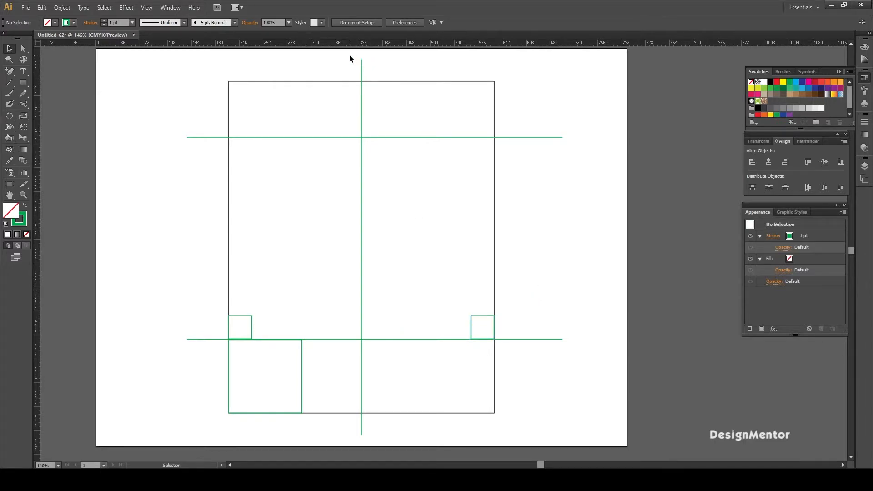
- Duplicate the central vertical green line and move the copy left to X 235 pt, along the left small square's inner edge
drag(350, 59, 421, 79)
key(shift+Left)
key(shift+Left)
key(shift+Left)
key(shift+Left)
key(shift+Left)
key(shift+Left)
key(shift+Left)
key(shift+Left)
key(shift+Left)
key(shift+Left)
key(shift+Left)
key(shift+Left)
key(shift+Left)
key(Left)
key(Left)
key(Left)
key(Left)
key(Left)
key(Left)
key(Left)
key(Left)
key(Left)
key(Left)
key(Left)
key(Left)
key(Left)
key(Left)
key(Left)
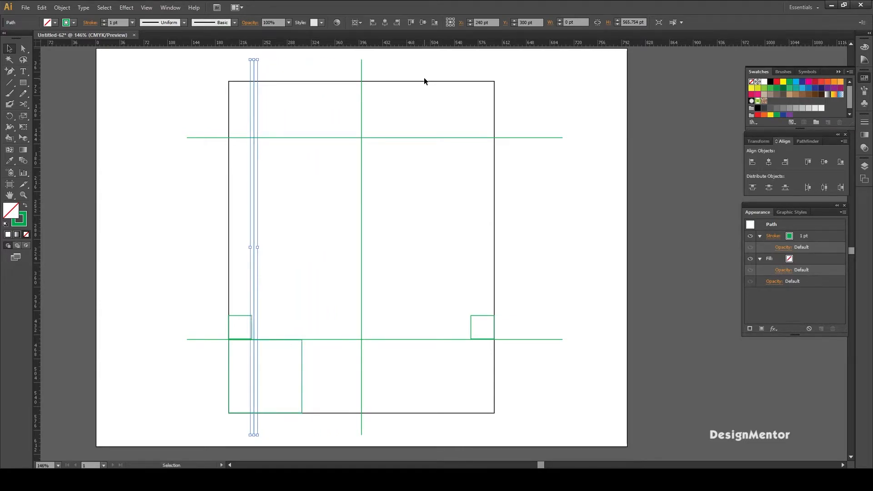
key(Right)
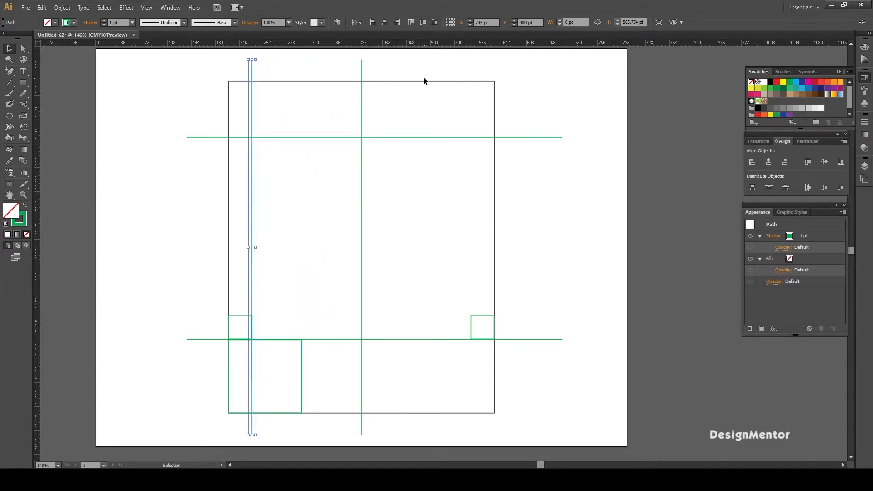
click(453, 279)
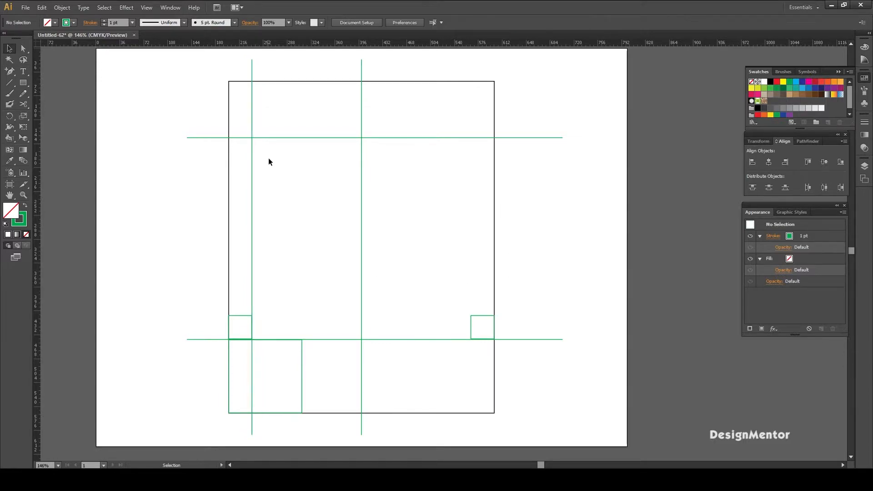
- Try nudging the left vertical green line 1 pt further left
drag(246, 229, 277, 238)
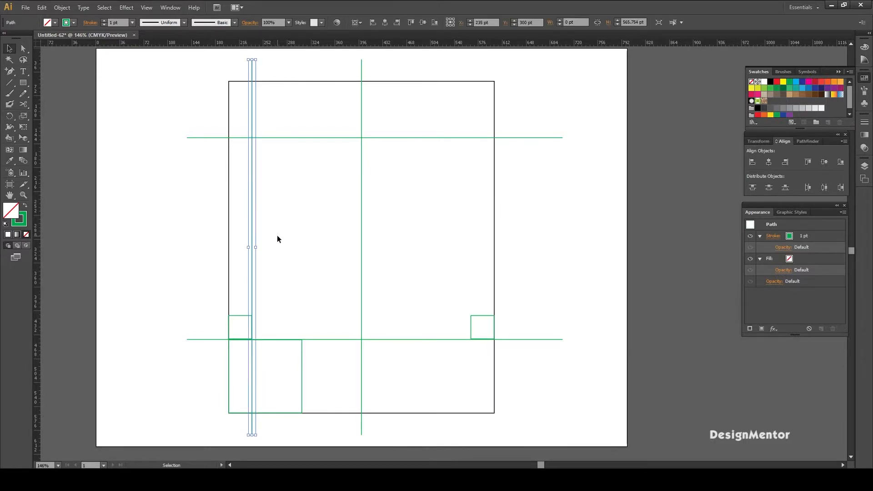
key(Left)
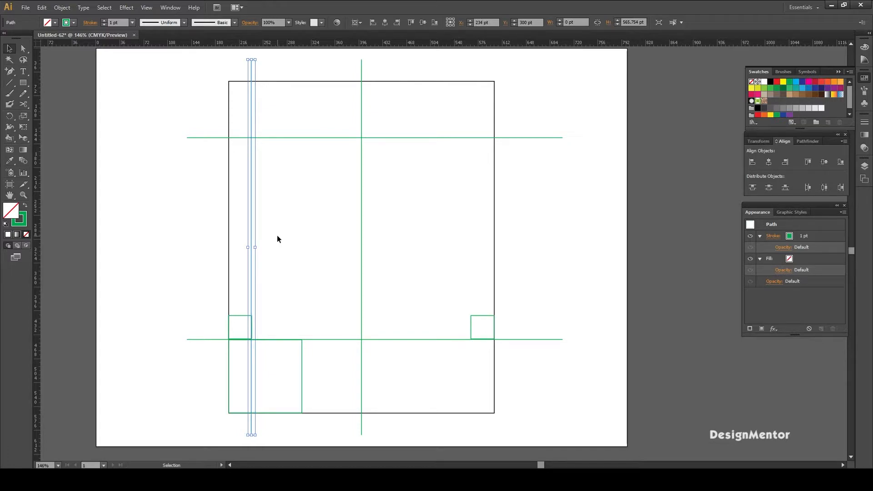
click(267, 261)
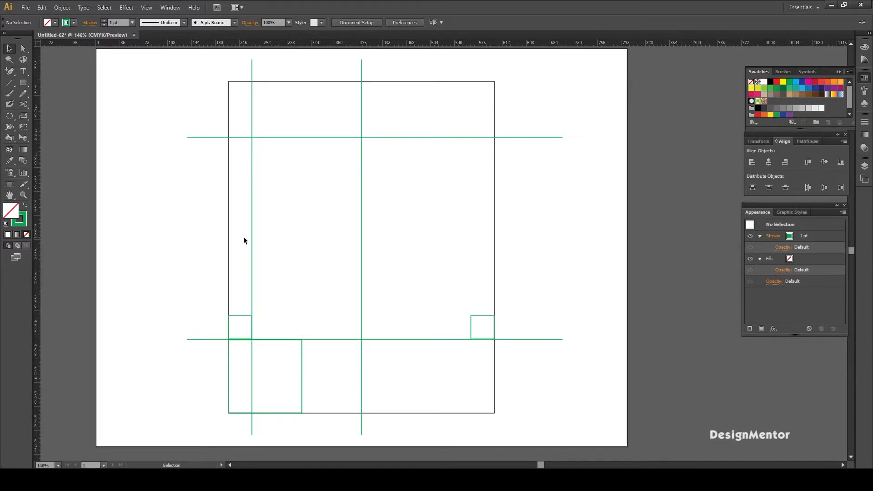
- Copy the left vertical green line in place and move the copy right 330 pt, onto the right small square's inner edge
drag(243, 236, 278, 251)
key(ctrl+c)
key(ctrl+shift+v)
key(shift+Right)
key(shift+Right)
key(shift+Right)
key(shift+Right)
key(shift+Right)
key(shift+Right)
key(shift+Right)
key(shift+Right)
key(shift+Right)
key(shift+Right)
key(shift+Right)
key(shift+Right)
key(shift+Right)
key(shift+Right)
key(shift+Right)
key(shift+Right)
key(shift+Right)
key(shift+Right)
key(shift+Right)
key(shift+Right)
key(shift+Right)
key(shift+Right)
key(Right)
key(Right)
key(Right)
key(Right)
key(Right)
key(Right)
key(Right)
key(Right)
key(Right)
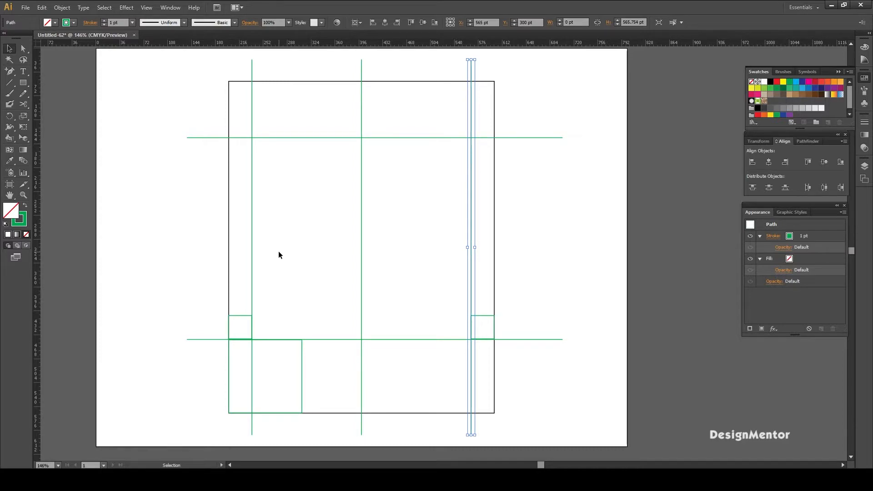
click(579, 285)
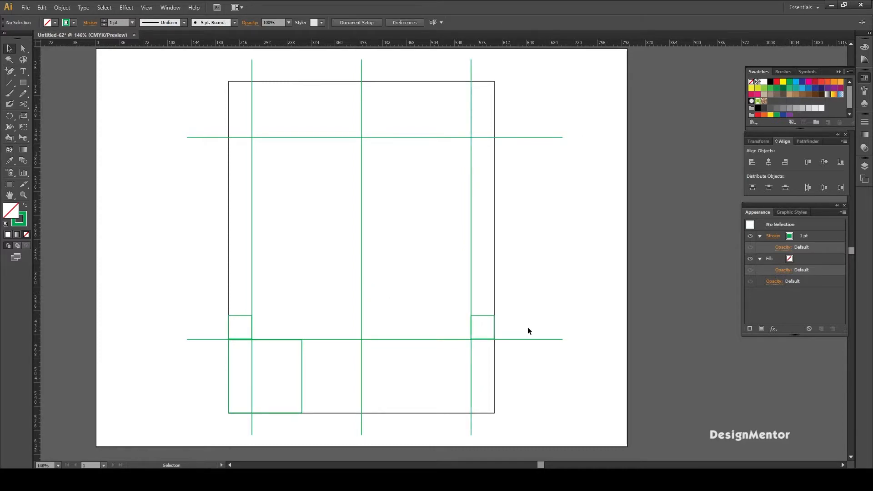
- Delete both 35 pt squares and the 110 pt green square, leaving only the guide lines and the large rectangle
click(484, 319)
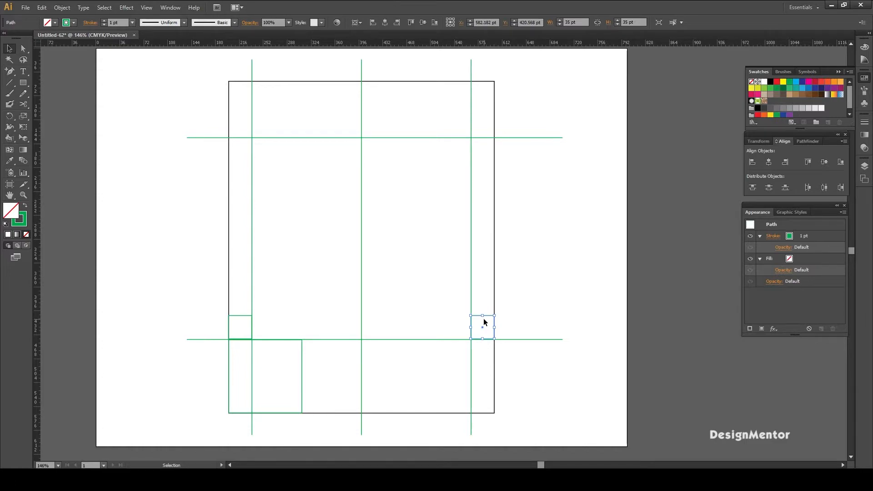
click(542, 287)
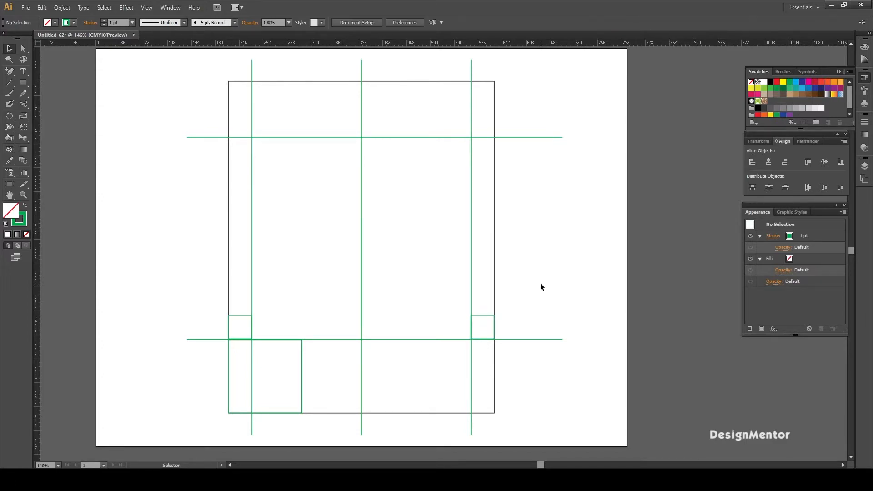
click(490, 316)
key(Delete)
click(241, 328)
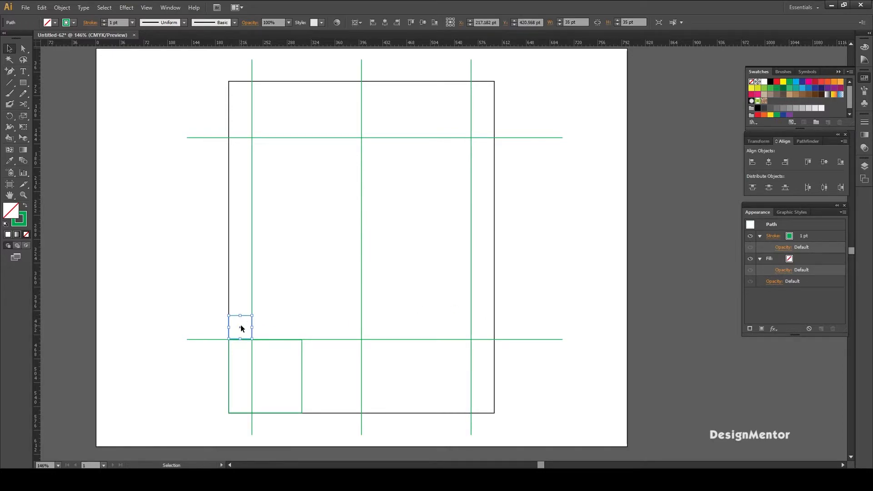
key(Delete)
drag(290, 384, 331, 396)
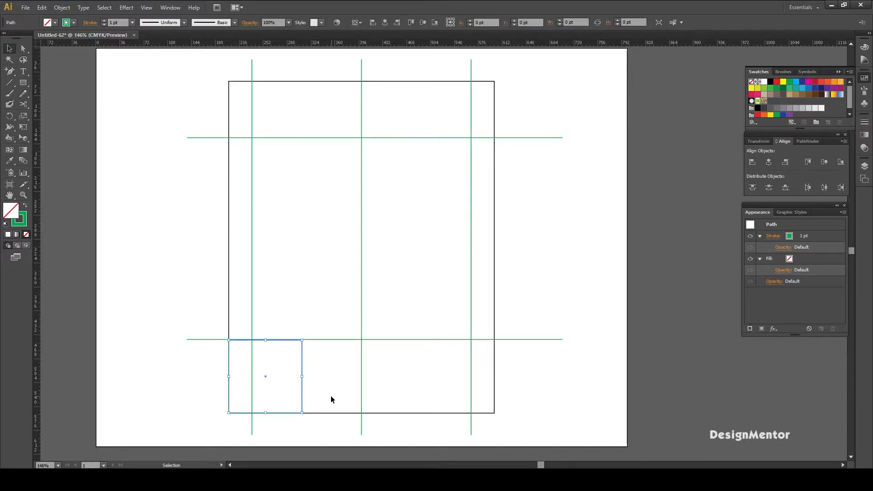
key(Delete)
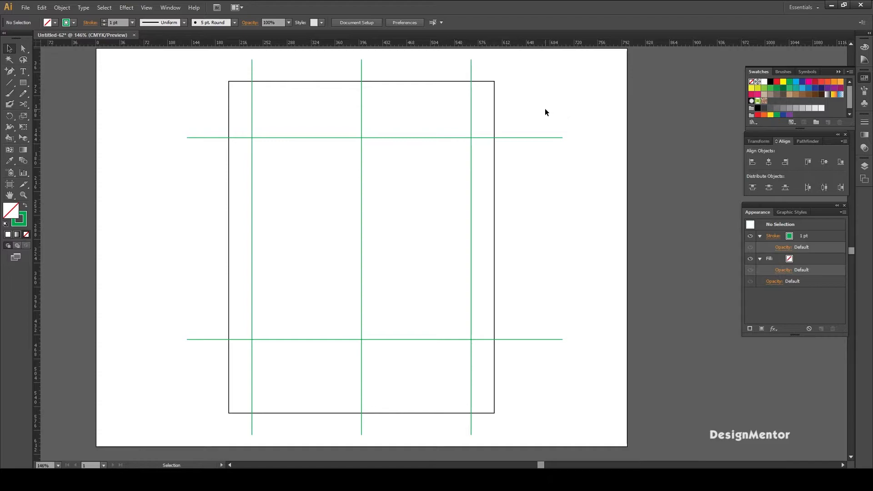
- Group the three vertical and two horizontal green lines and lock the group
drag(222, 59, 487, 70)
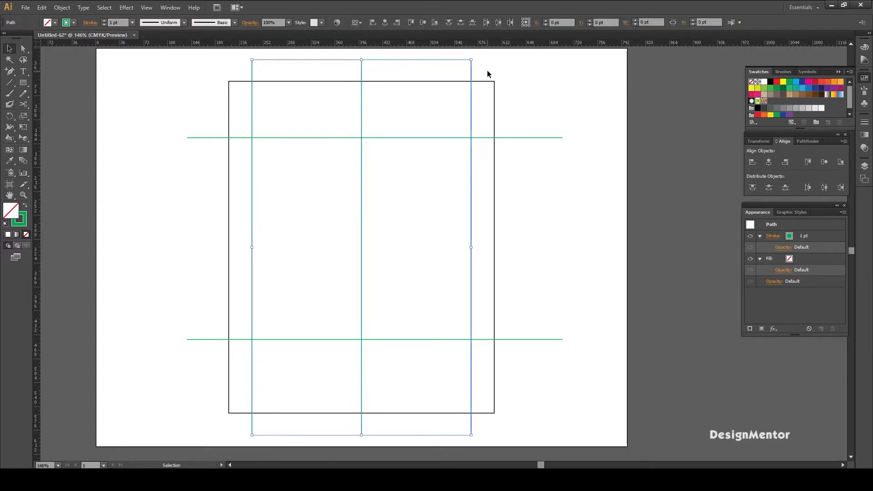
drag(574, 112, 546, 397)
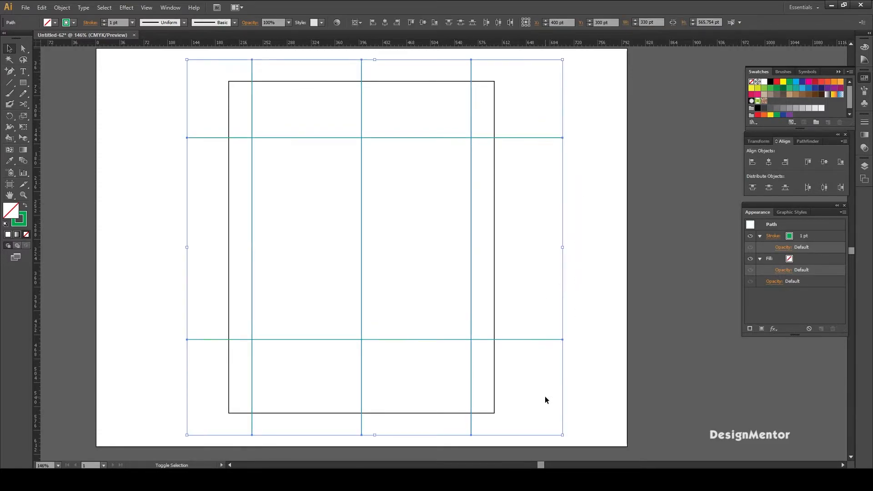
key(ctrl+g)
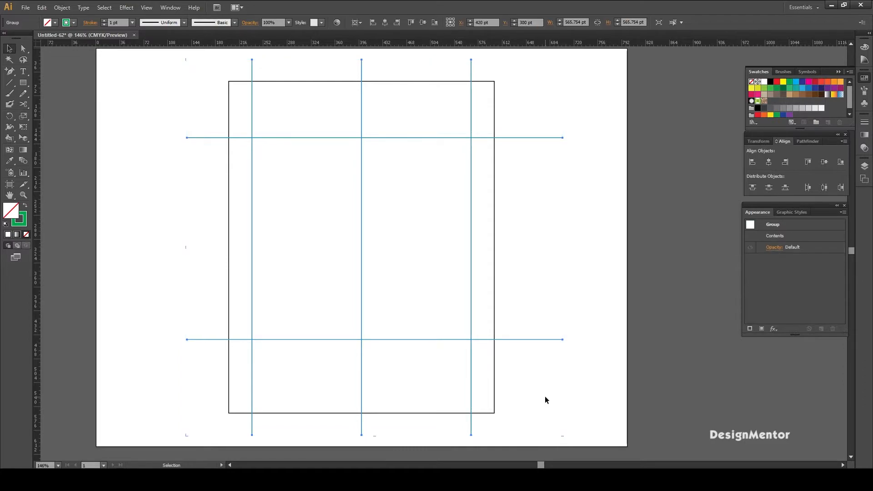
click(62, 7)
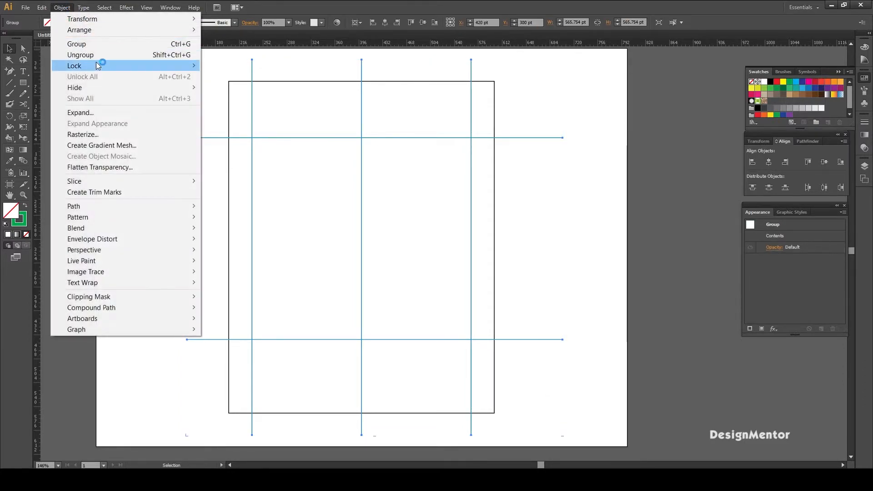
mouse_move(98, 66)
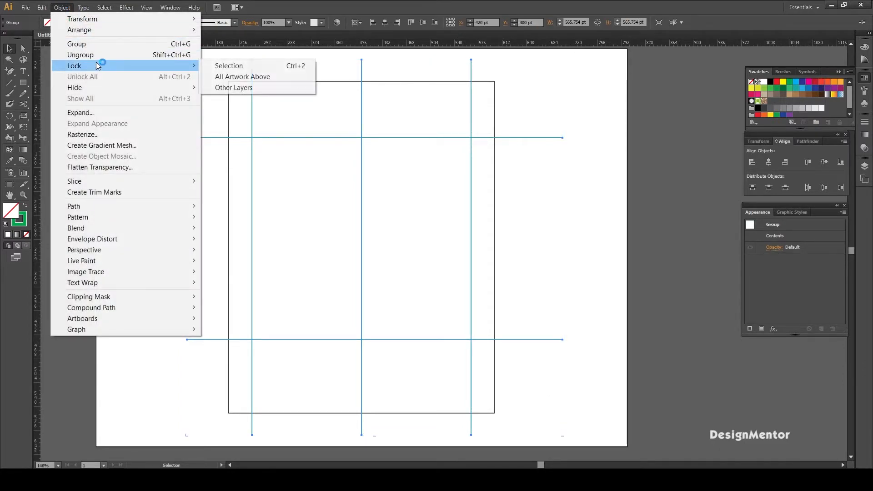
click(250, 67)
- Add anchor points at the midpoints of the rectangle's upper and lower edges, where the vertical center line crosses them
click(494, 82)
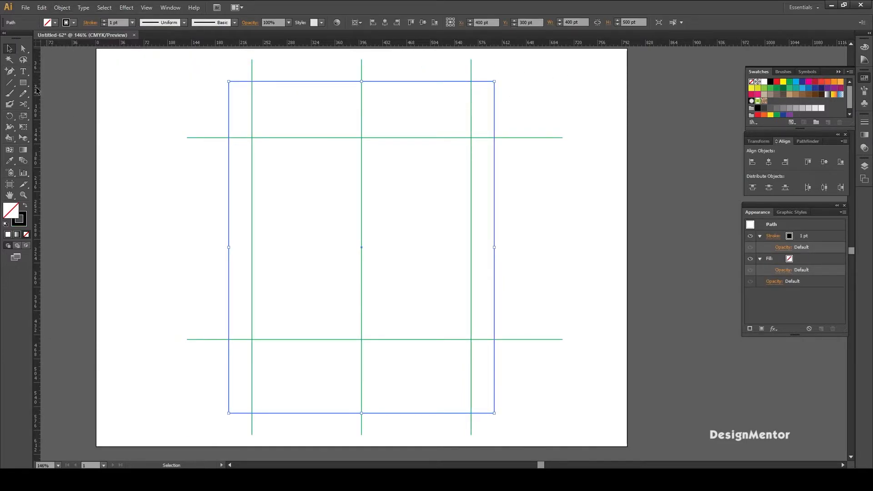
click(10, 71)
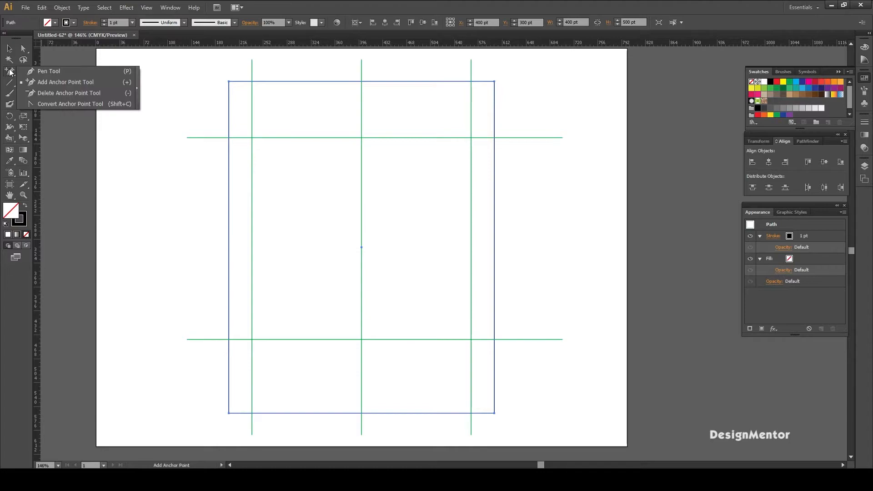
click(42, 80)
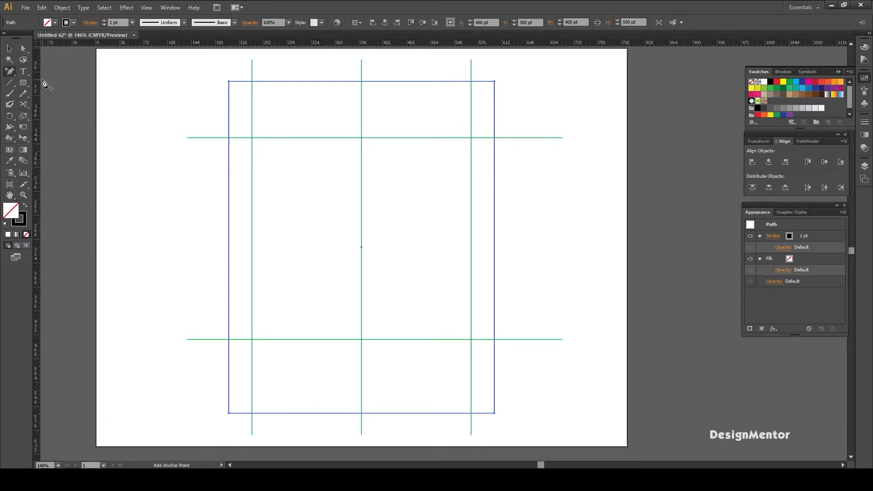
click(361, 82)
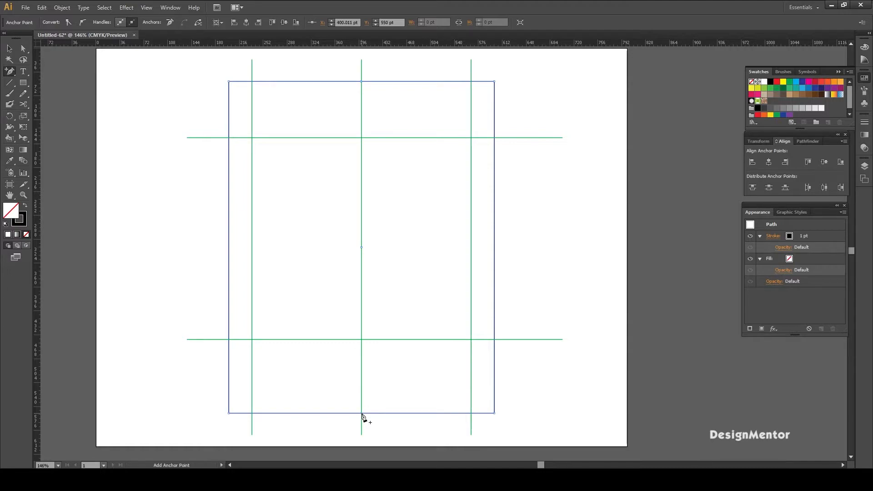
key(v)
drag(222, 69, 237, 86)
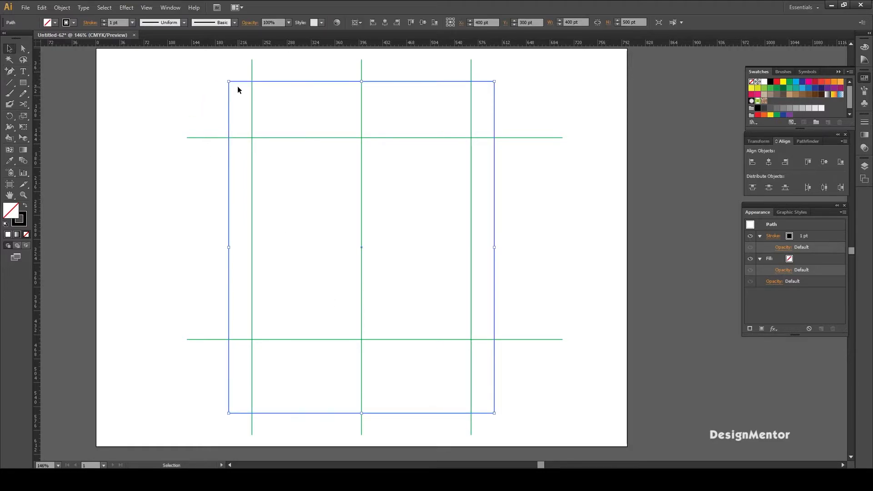
ctrl+click(229, 82)
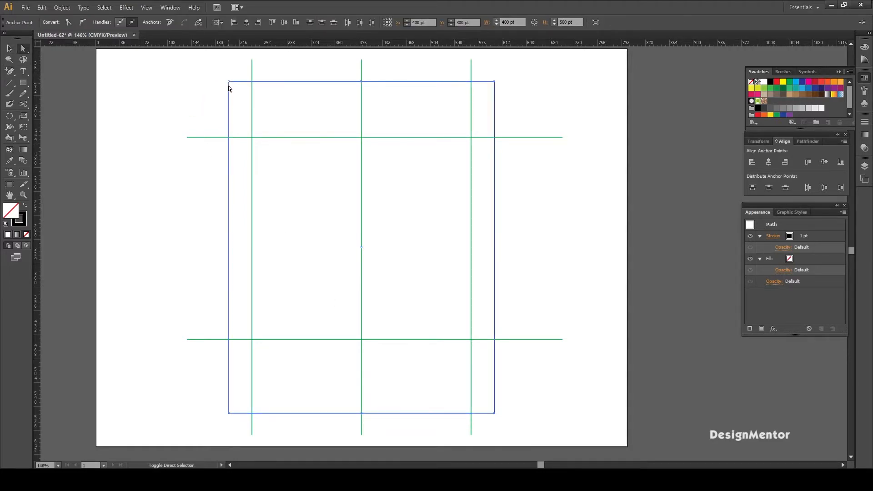
drag(220, 72, 232, 142)
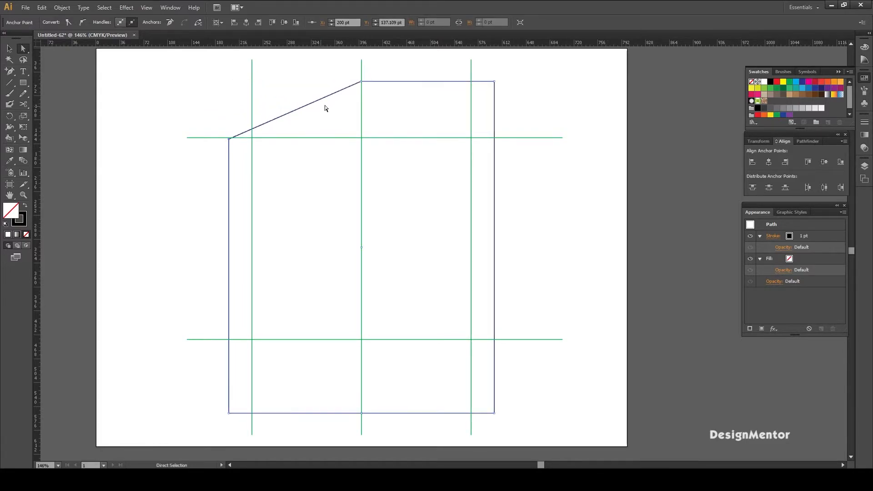
key(ctrl+z)
- Move the rectangle's two upper corner points straight down onto the upper horizontal green line
drag(209, 65, 230, 138)
key(ctrl+shift+a)
click(490, 76)
click(495, 82)
drag(495, 83, 496, 137)
click(522, 117)
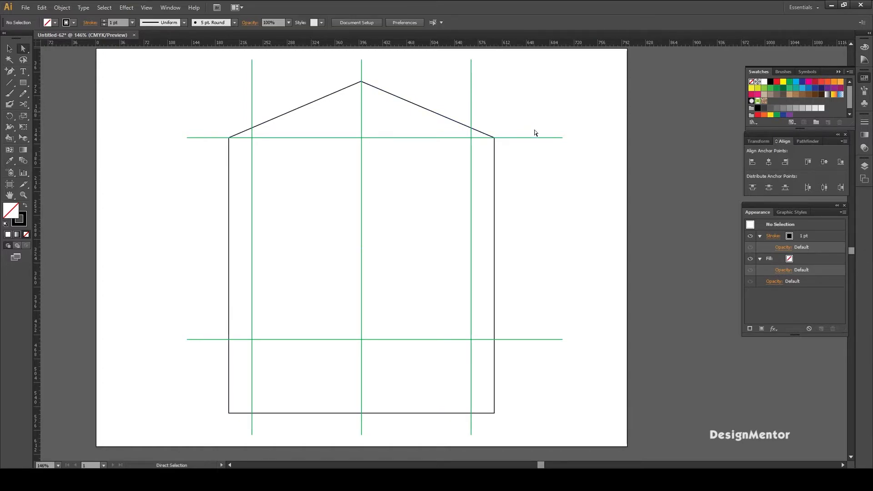
- Move the shape's two lower corner points straight up onto the lower horizontal green line
drag(212, 398, 233, 424)
click(230, 415)
drag(214, 405, 235, 342)
click(531, 383)
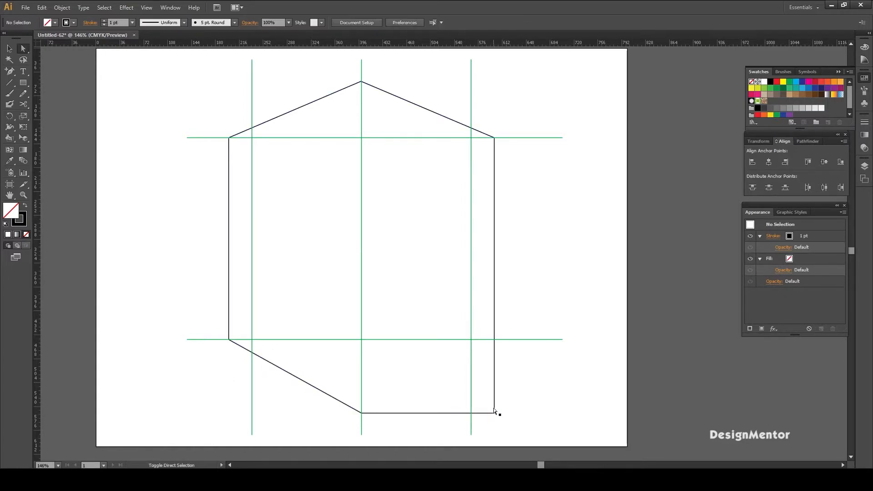
drag(495, 413, 496, 341)
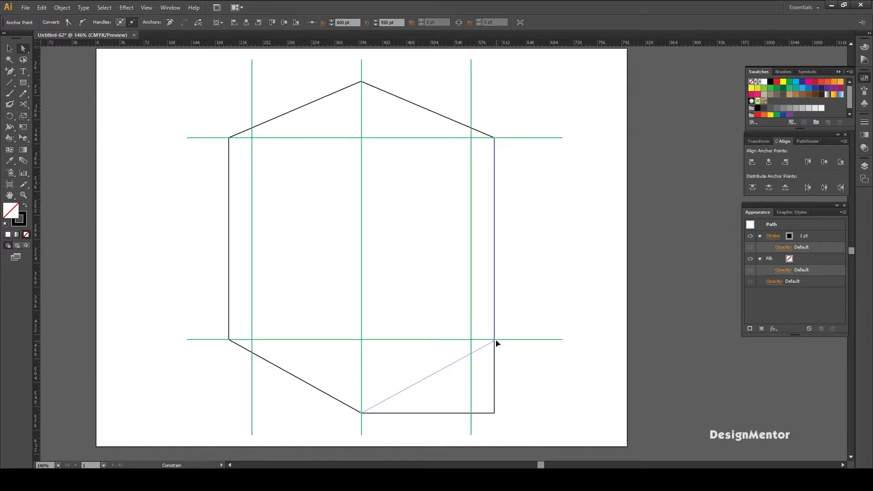
drag(497, 342, 495, 341)
click(517, 357)
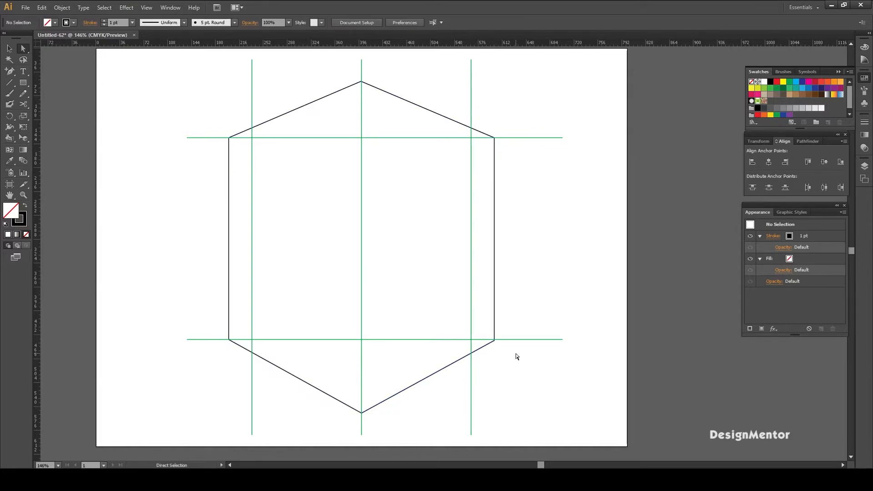
- Move the two lower side points inward along the lower green line onto the outer vertical green lines
drag(217, 326, 234, 350)
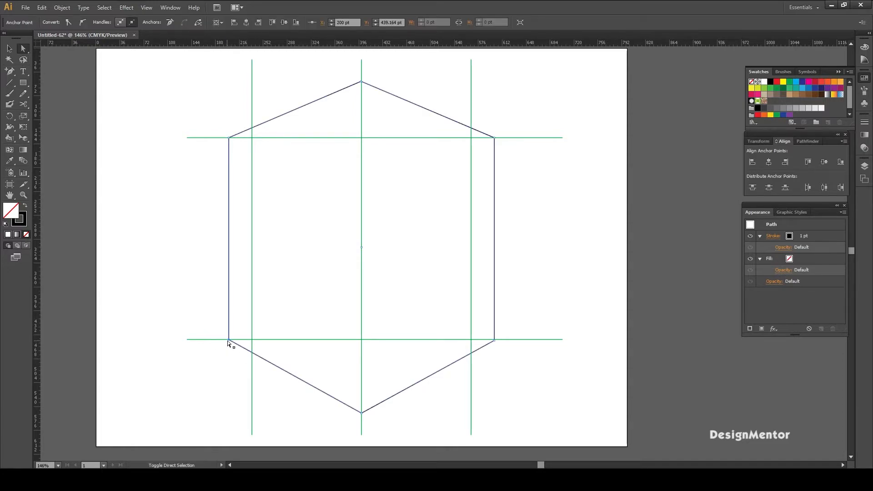
click(232, 345)
drag(229, 340, 252, 341)
drag(505, 329, 491, 355)
shift+click(494, 341)
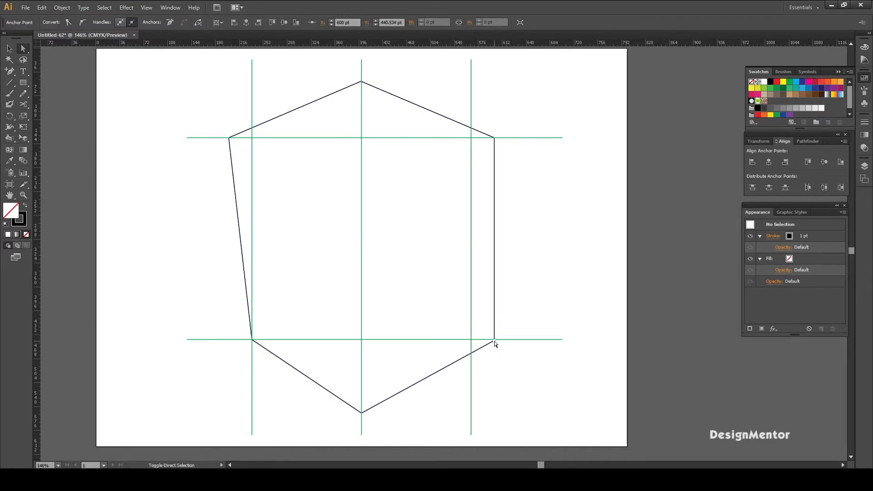
click(495, 342)
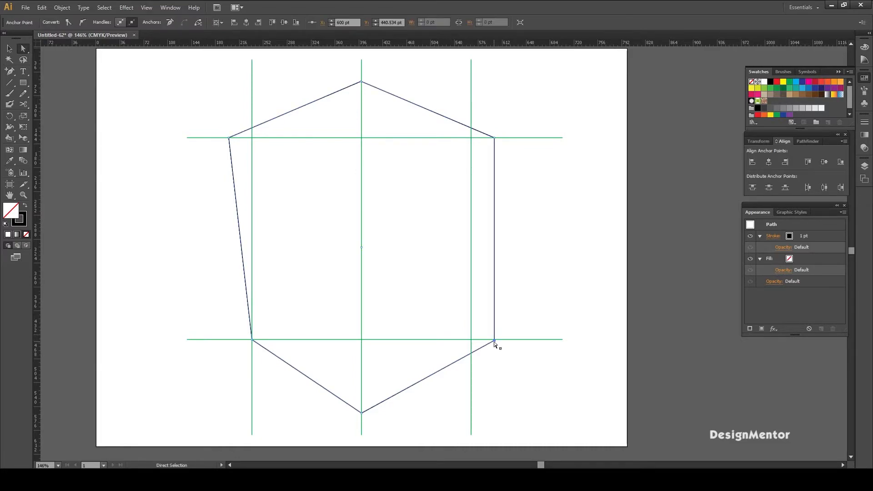
drag(495, 341, 471, 340)
click(539, 287)
- Unlock the group of green guide lines and delete it, leaving only the shield outline
key(v)
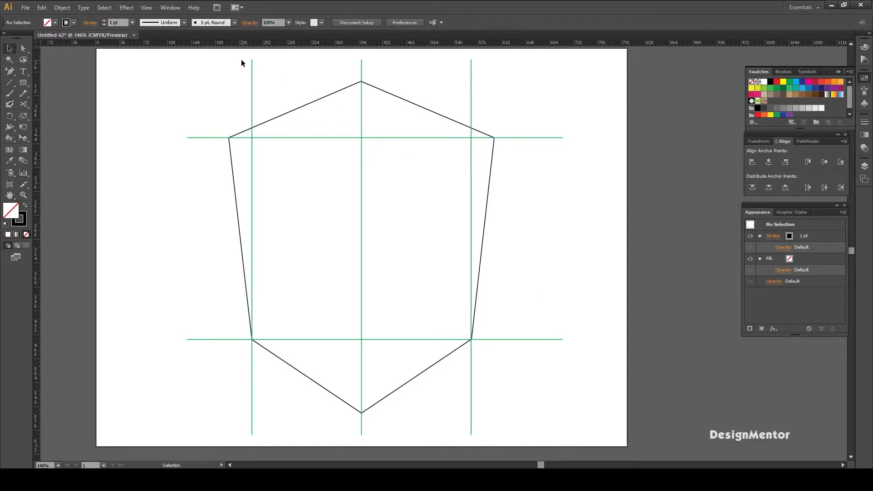
click(62, 8)
click(86, 76)
drag(226, 59, 491, 77)
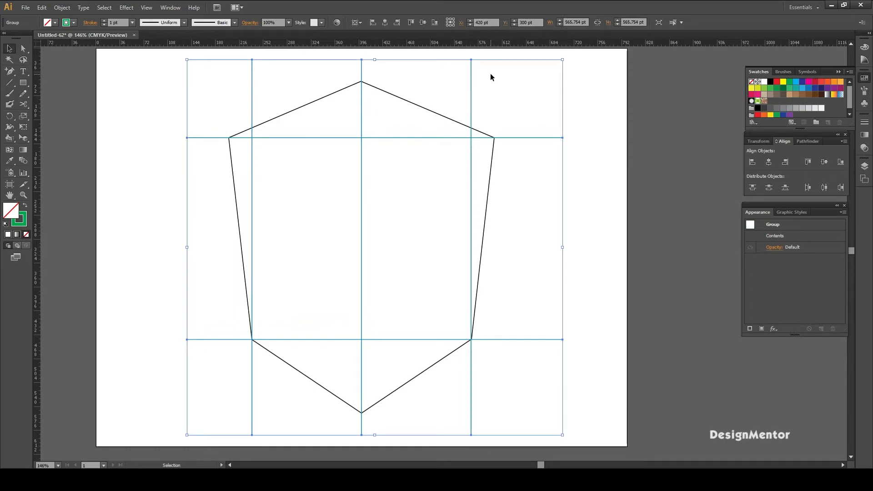
key(Delete)
- Fill the shield shape with dark red
drag(299, 80, 503, 130)
click(552, 107)
drag(322, 74, 519, 129)
click(519, 128)
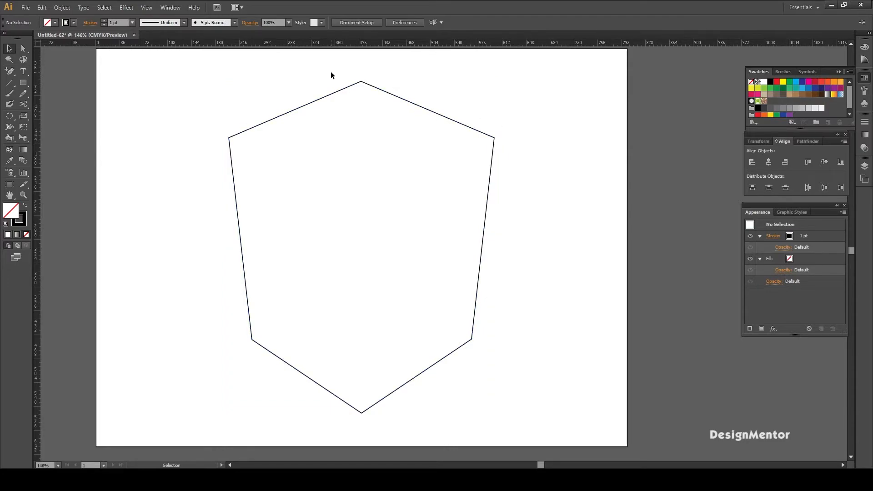
drag(331, 75, 455, 118)
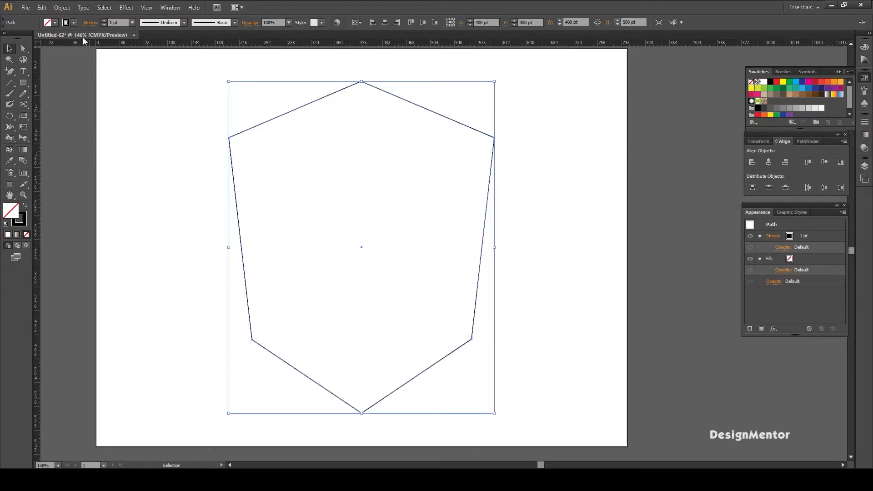
click(55, 22)
click(70, 36)
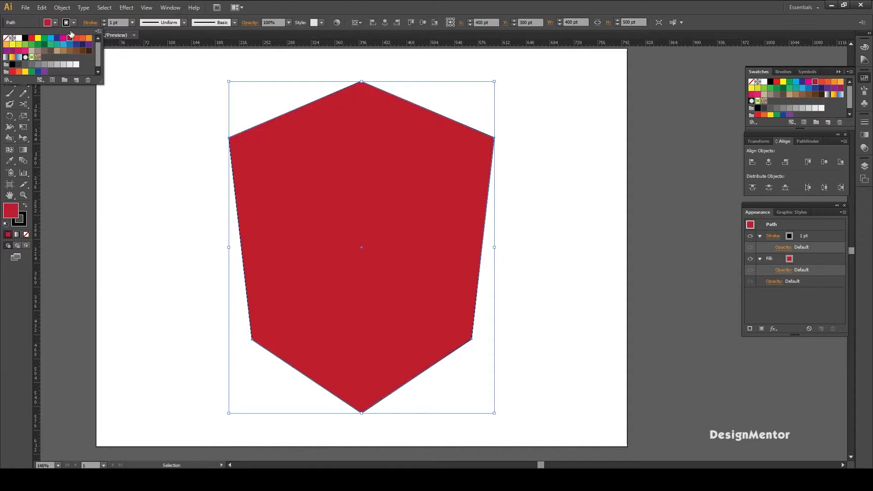
- Set the shield's stroke weight to 15 pt and its stroke color to dark gray
click(117, 22)
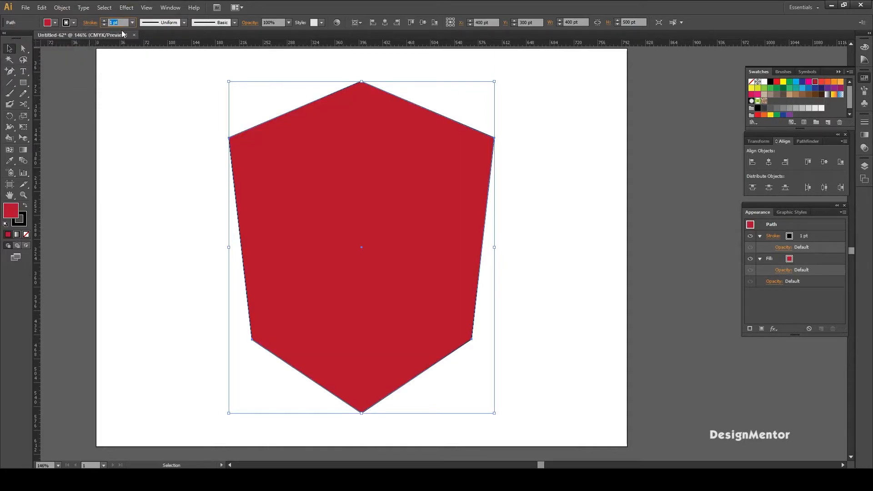
text(15)
key(Return)
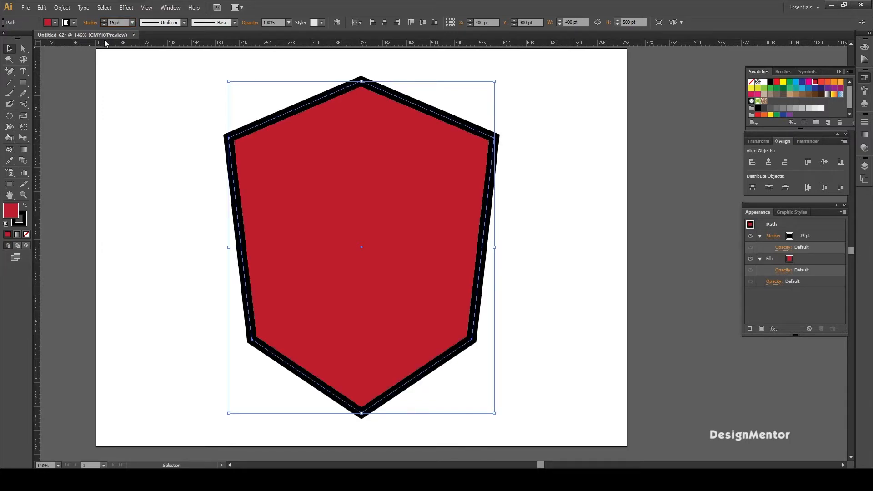
click(74, 23)
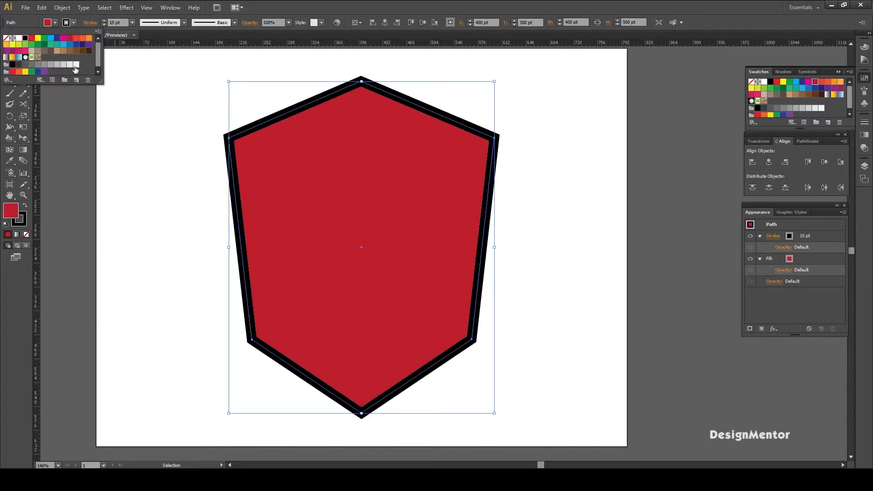
click(32, 64)
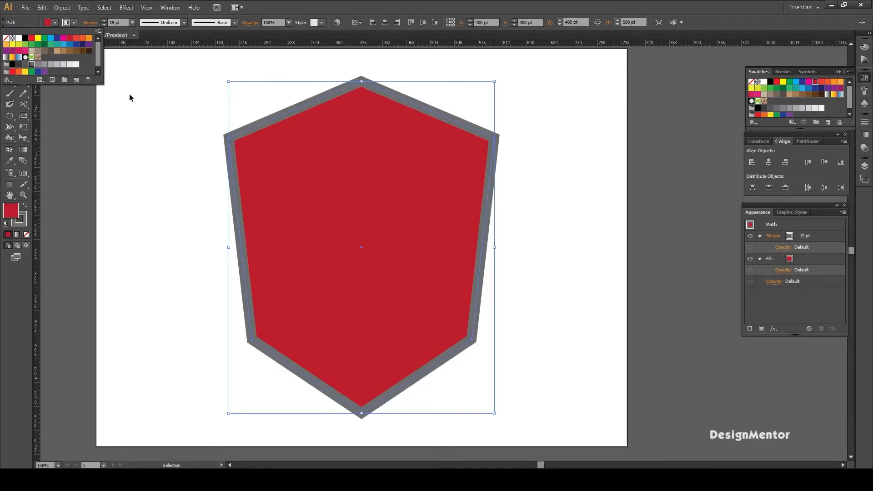
click(576, 195)
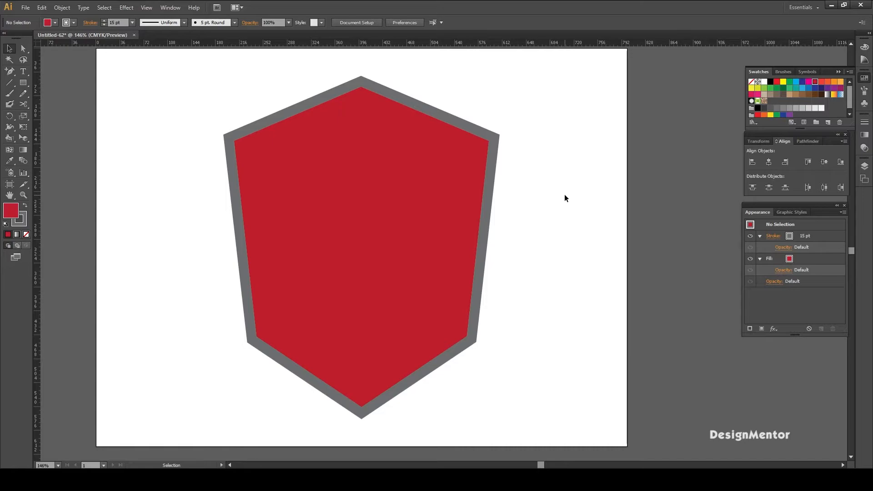
- Expand the shield's fill and stroke into separate grouped shapes
drag(208, 80, 545, 192)
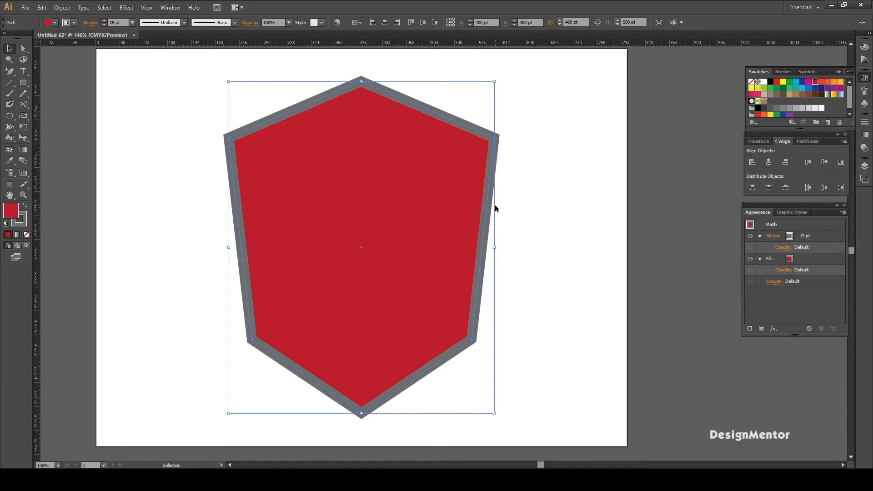
click(62, 7)
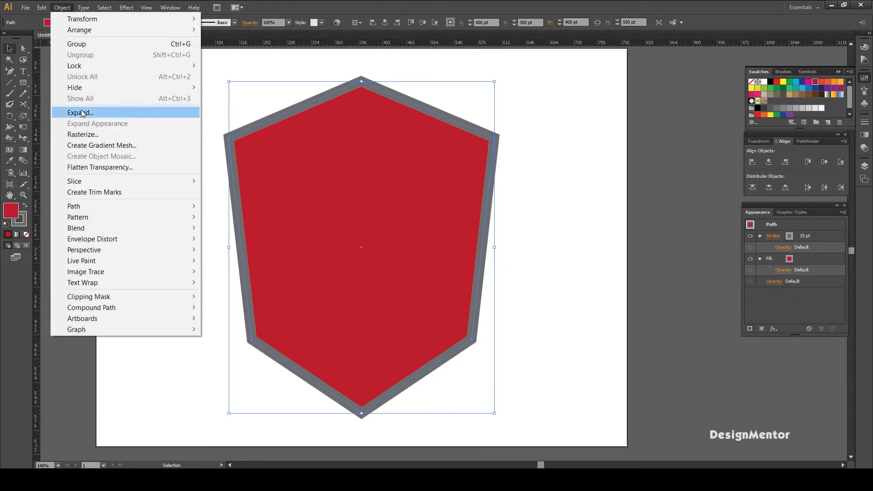
click(83, 113)
click(174, 283)
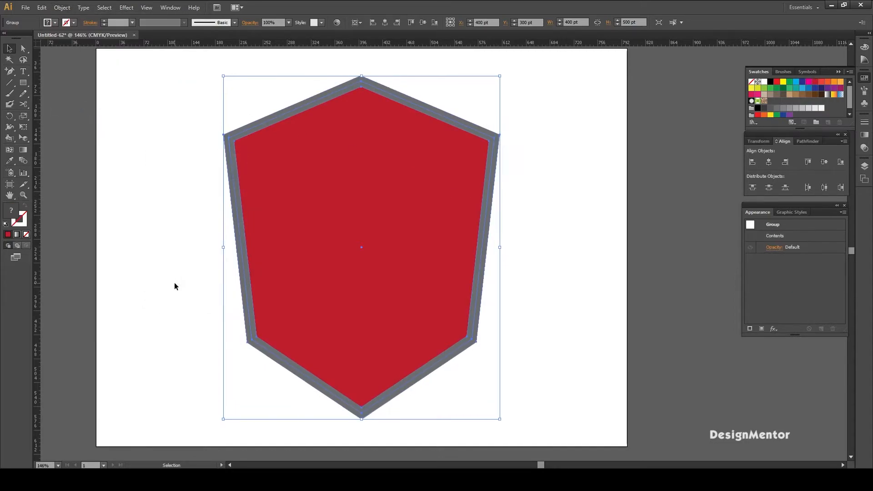
click(154, 175)
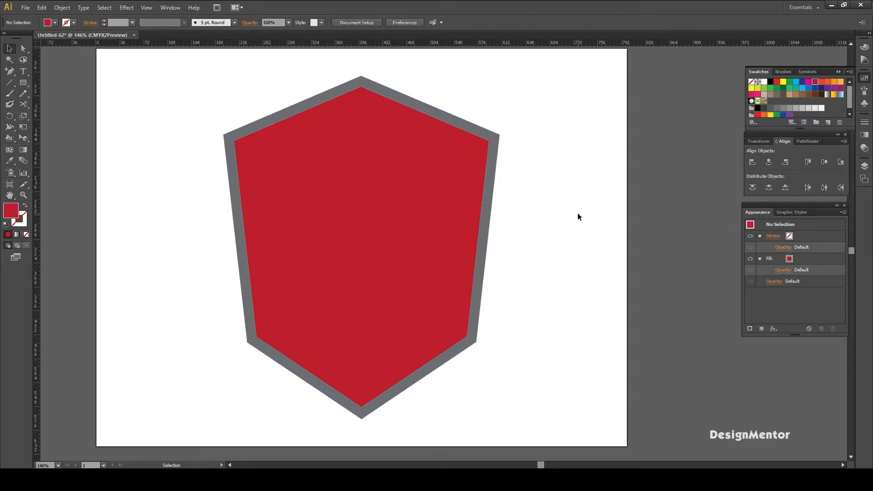
click(346, 109)
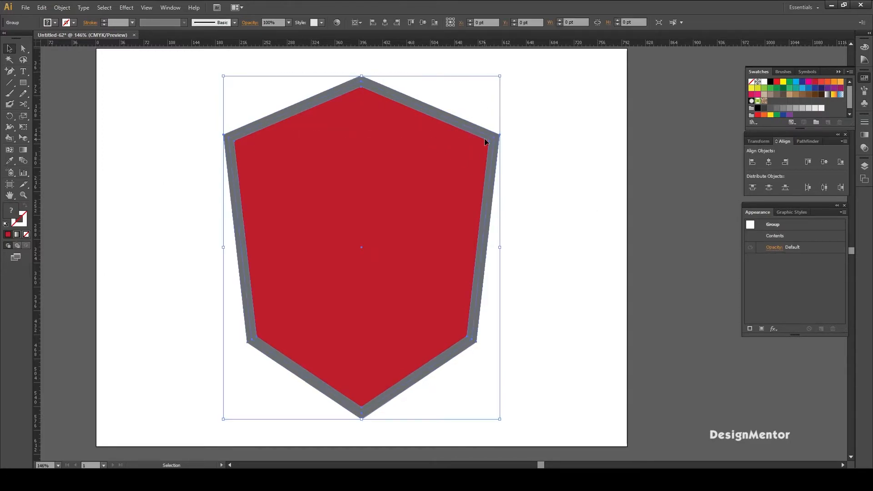
click(549, 162)
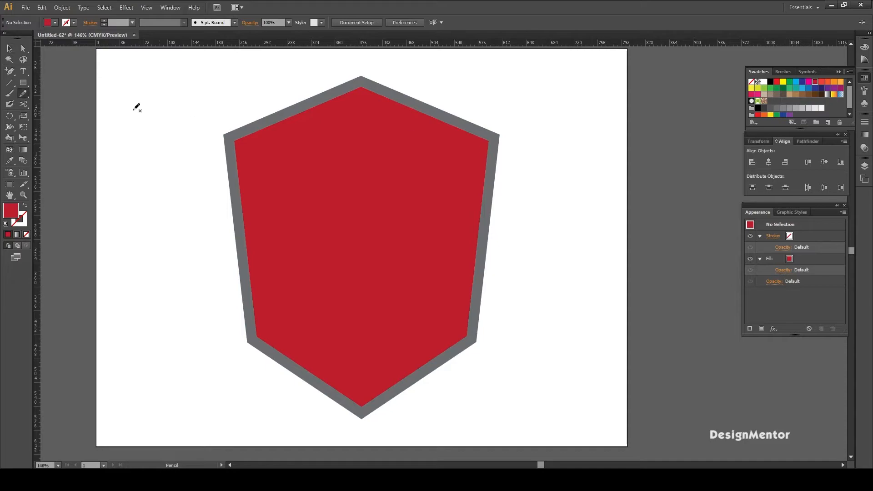
- Draw a vertical 1 pt blue line about 564 pt long in the empty area left of the shield
click(9, 82)
click(74, 22)
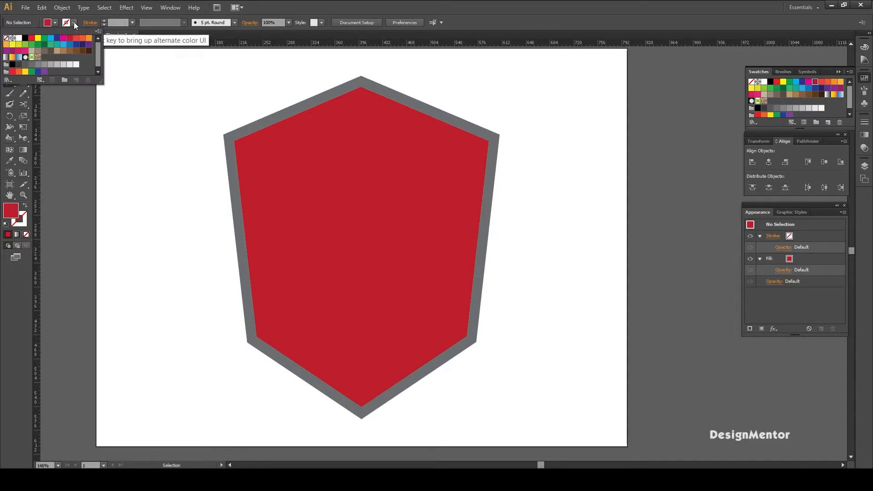
click(69, 44)
click(143, 58)
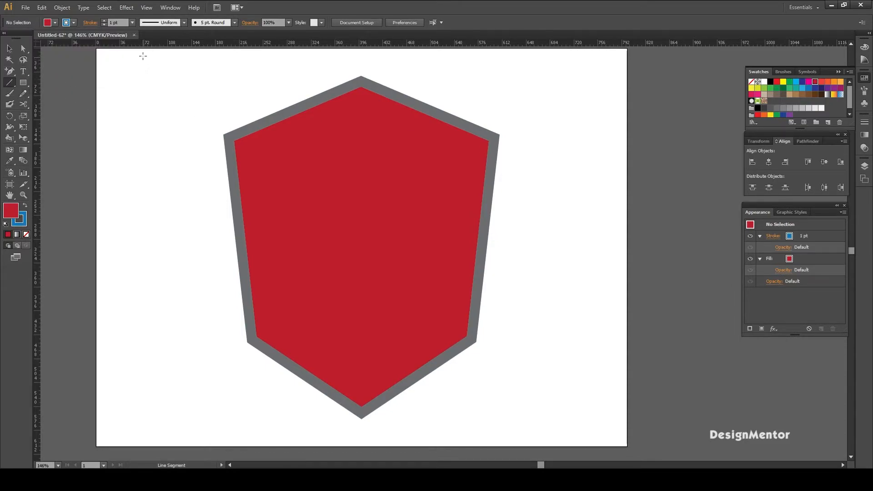
drag(143, 55, 168, 430)
key(v)
click(176, 114)
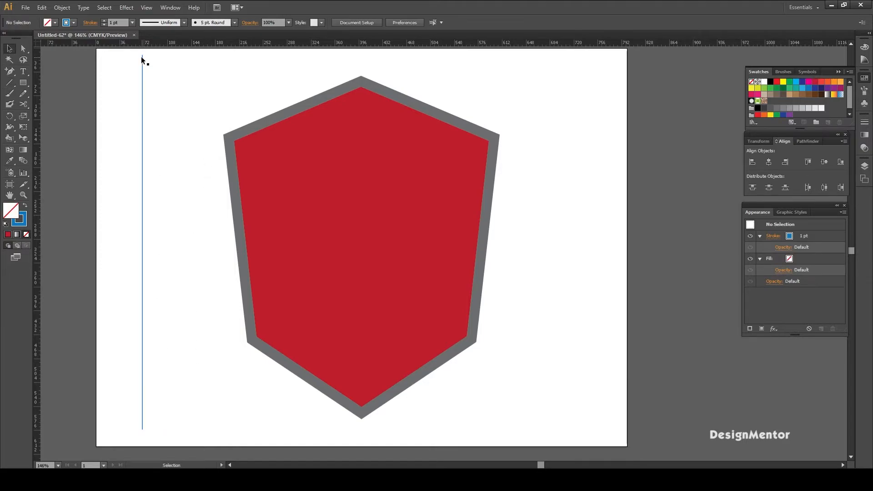
- Center the blue vertical line on the artboard horizontally and vertically so it runs through the shield's middle
drag(168, 68, 168, 68)
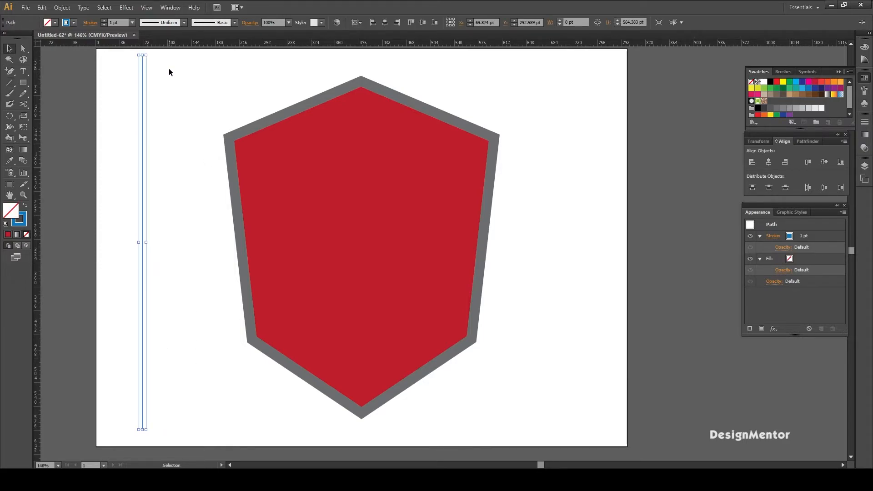
click(768, 162)
click(824, 162)
click(569, 176)
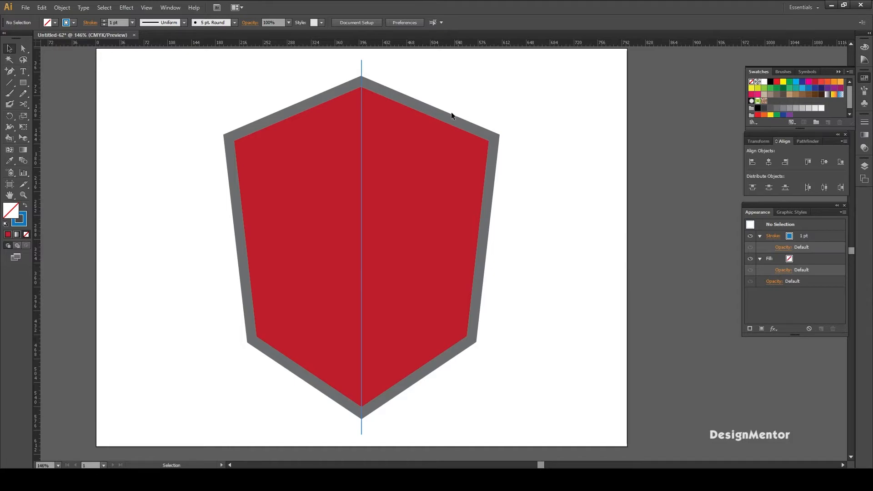
- Divide the shield along the blue center line with Pathfinder and ungroup the resulting pieces
drag(340, 60, 400, 128)
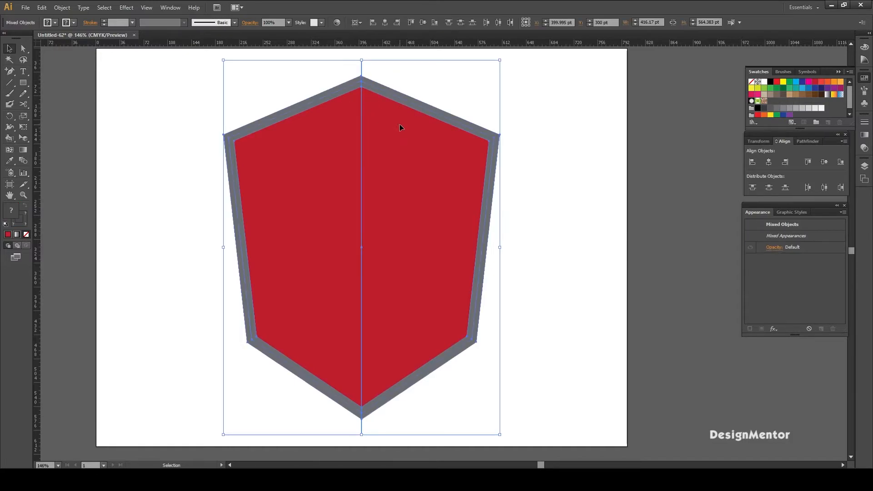
click(806, 142)
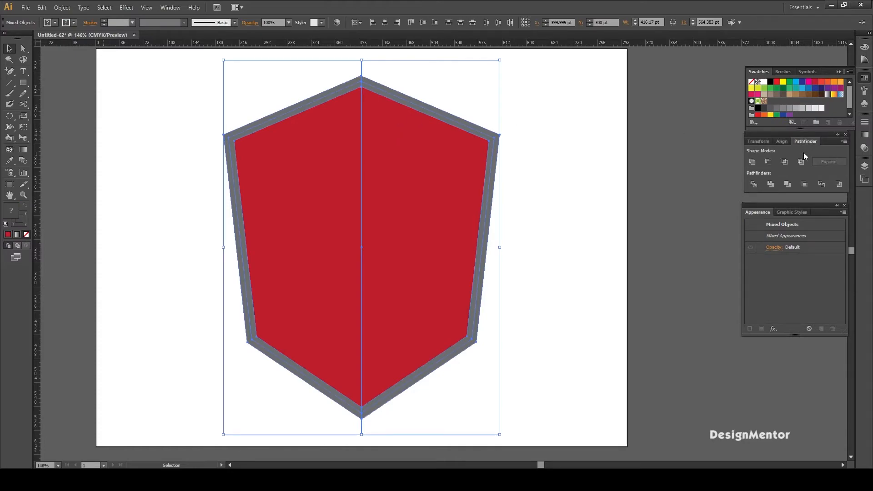
click(754, 185)
click(587, 173)
click(436, 169)
right_click(435, 170)
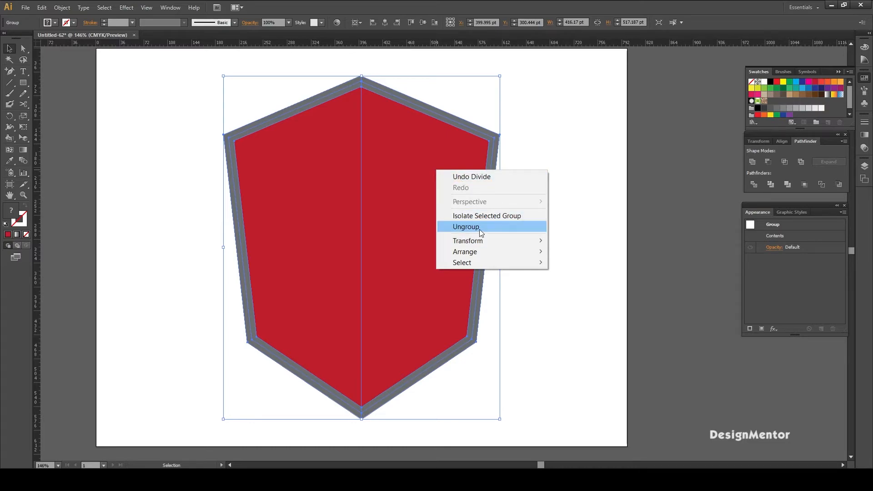
click(479, 229)
click(552, 193)
- Recolor the right half of the shield's red body with the brighter orange-red swatch
click(439, 186)
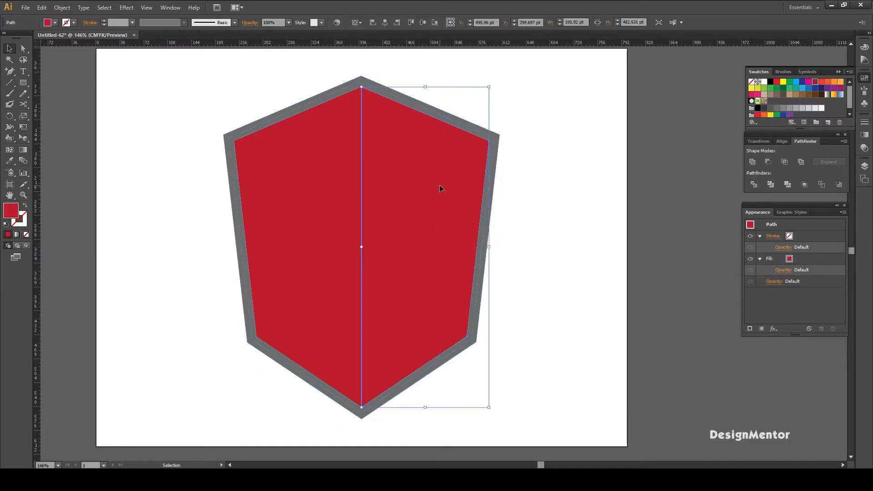
click(340, 181)
right_click(340, 182)
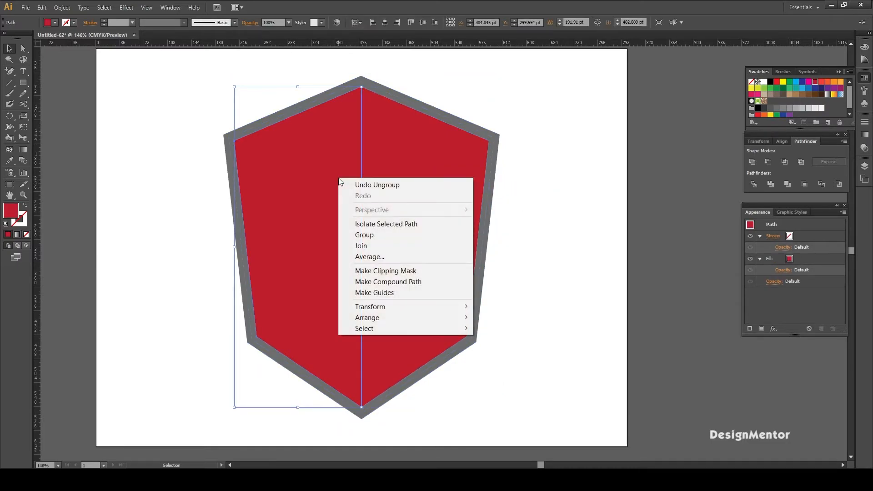
click(536, 116)
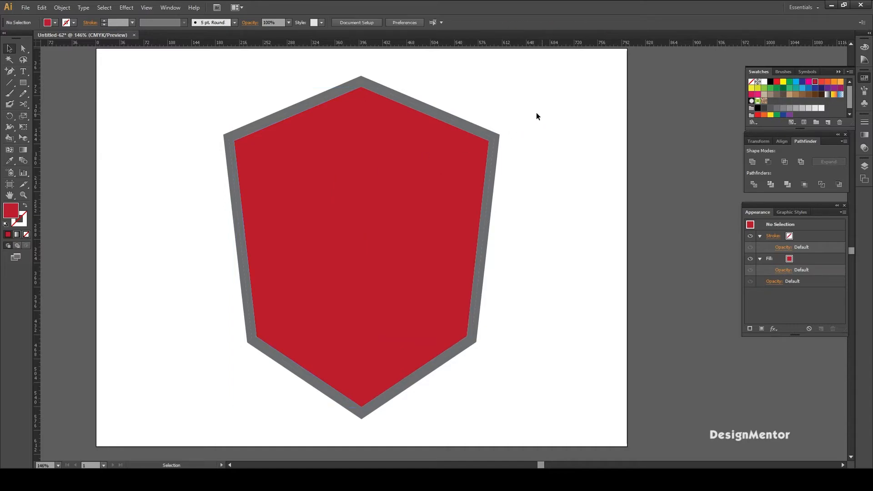
click(446, 177)
key(i)
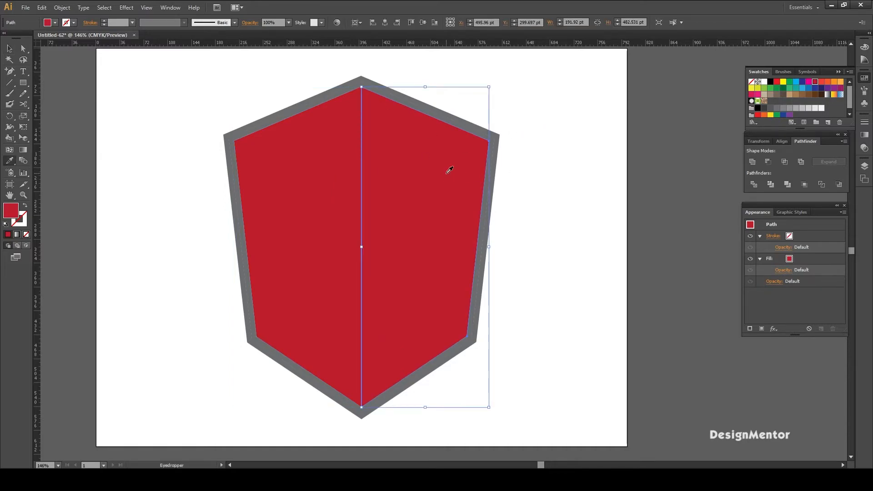
click(56, 23)
click(76, 38)
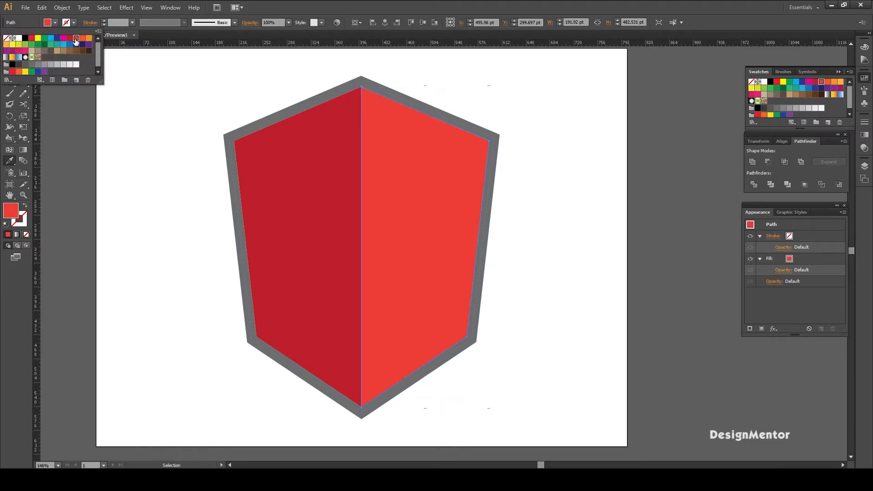
key(v)
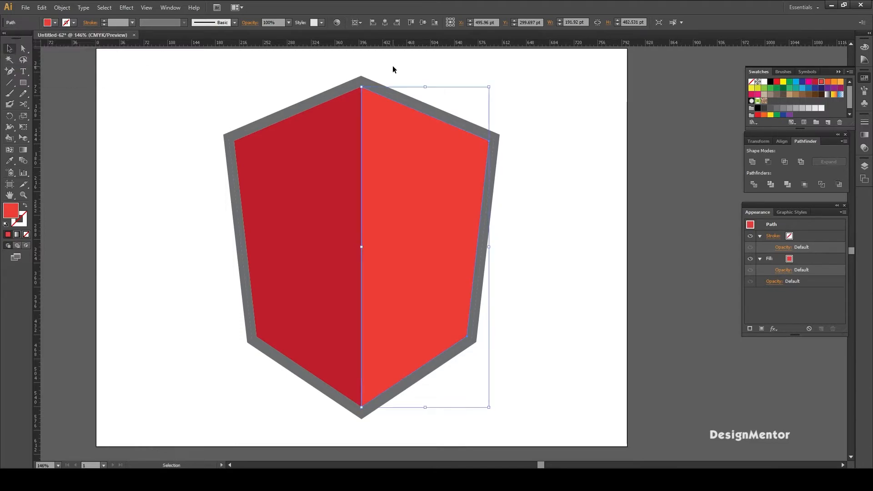
click(392, 68)
- Lock all of the shield's pieces
drag(249, 68, 564, 162)
click(583, 178)
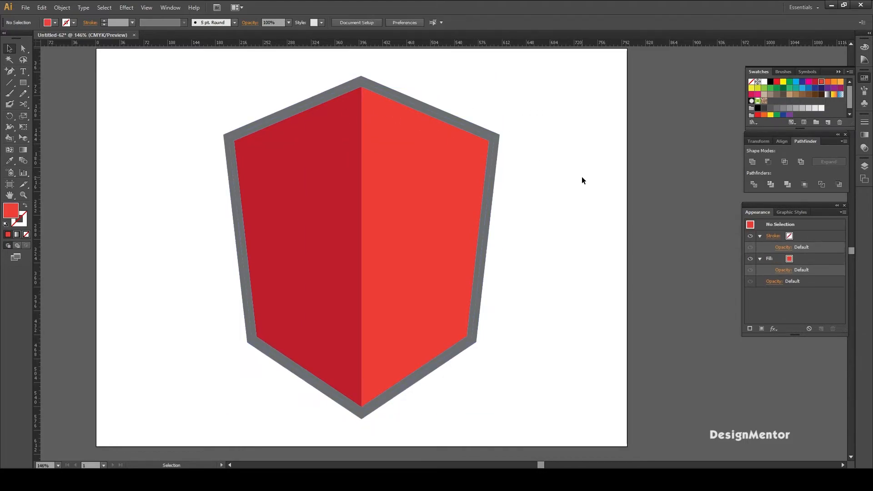
drag(234, 74, 514, 138)
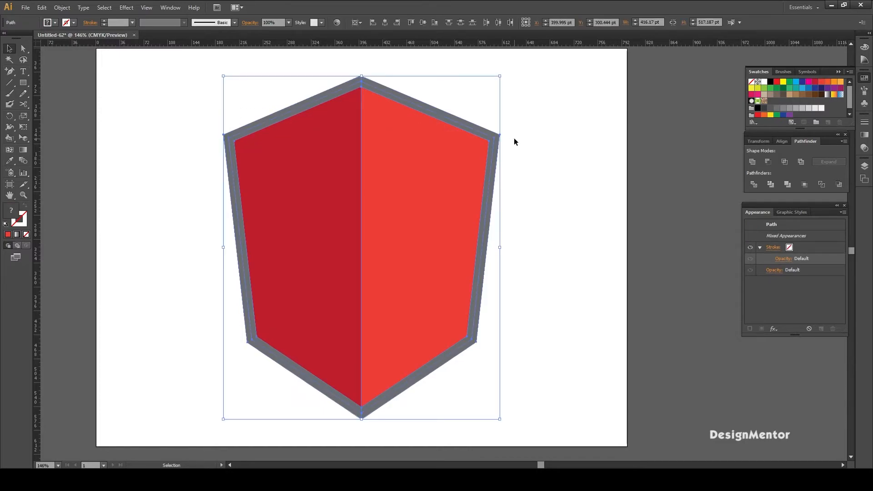
click(61, 8)
mouse_move(88, 65)
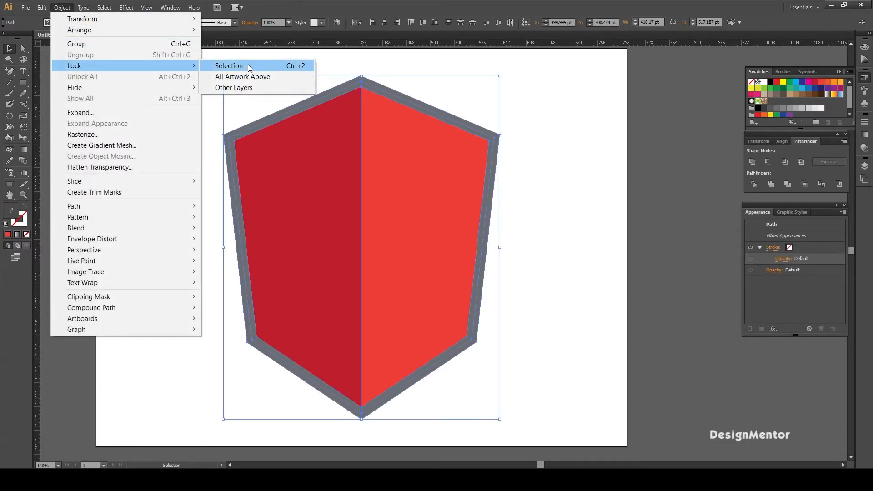
click(249, 68)
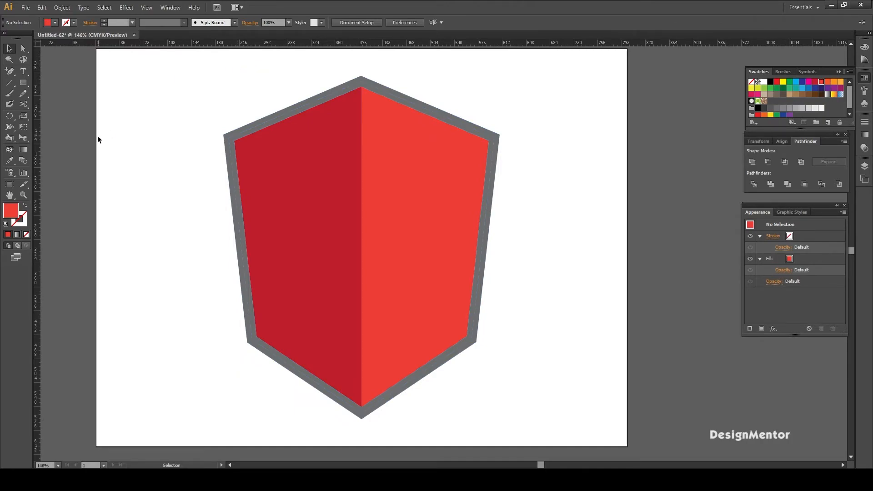
- Add the letter A as point text on the shield's upper half in the LEMON MILK font
click(24, 72)
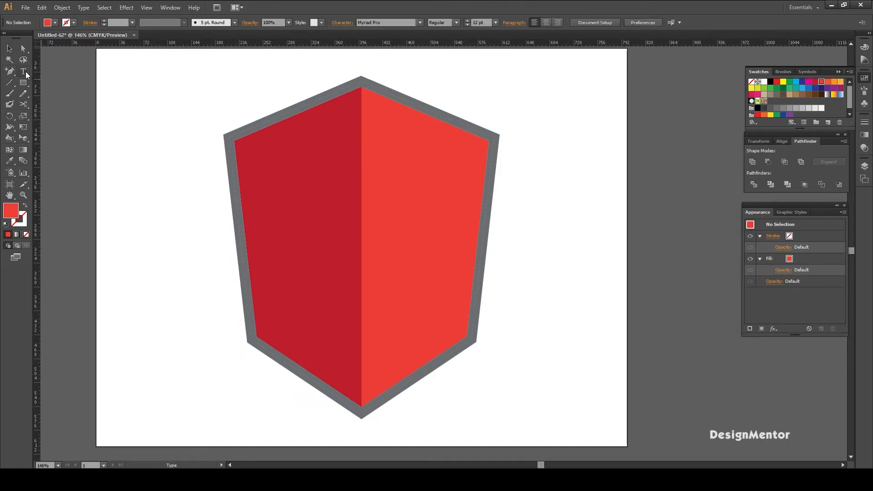
click(54, 23)
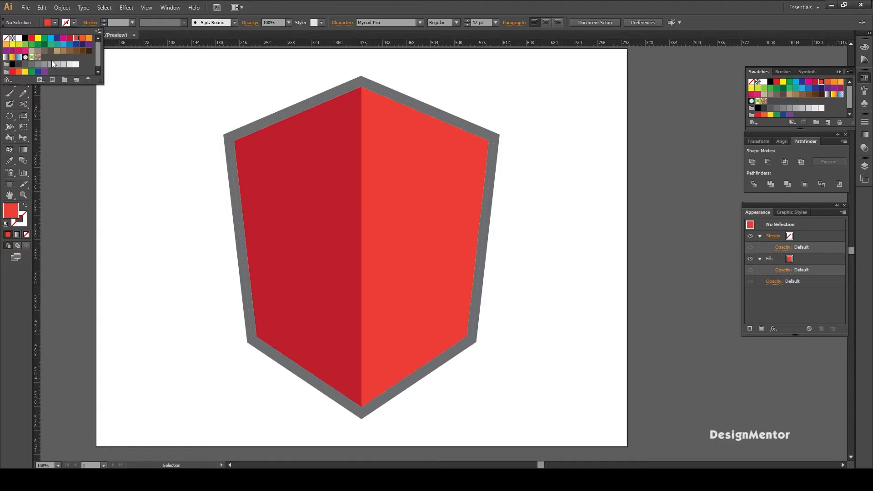
click(75, 64)
click(320, 199)
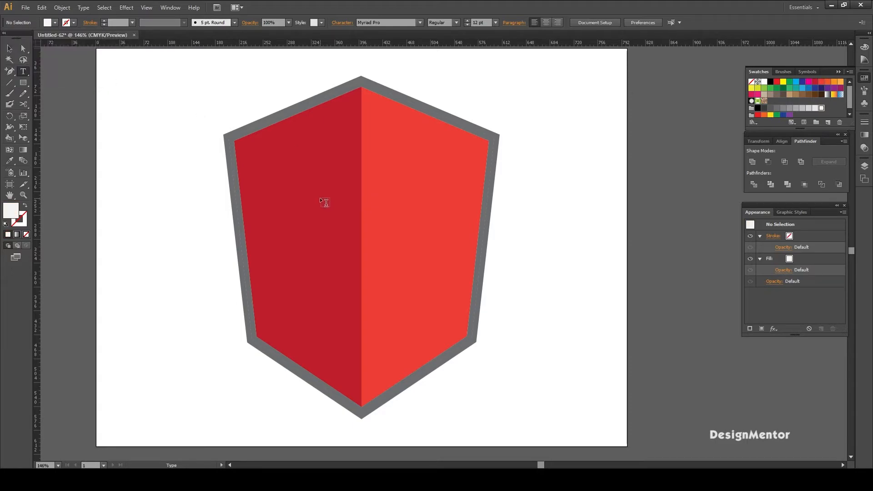
click(330, 200)
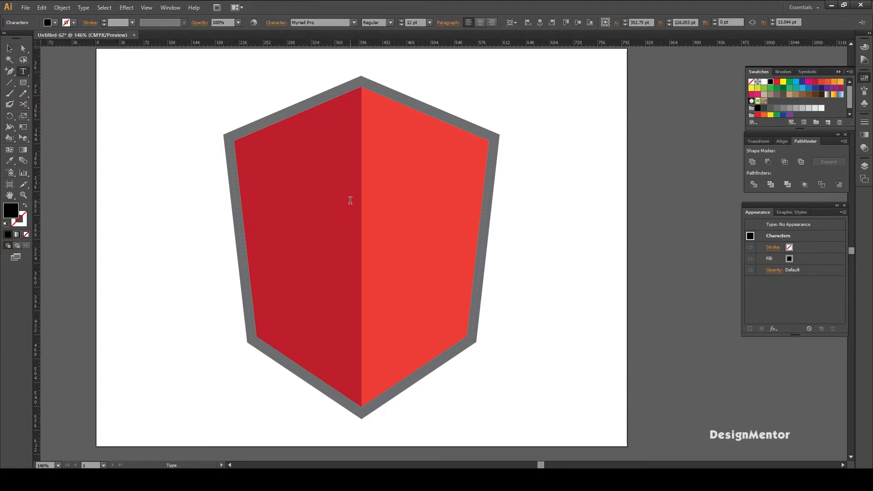
key(ctrl+a)
click(320, 23)
text(LEMON MILK)
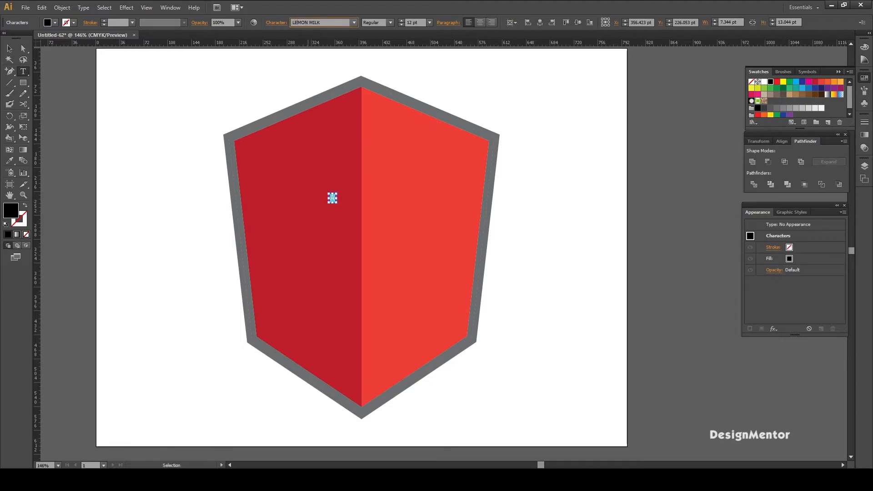
key(Return)
- Set the letter A's font size to 110 pt and its fill to the off-white swatch
click(421, 24)
text(110)
key(Return)
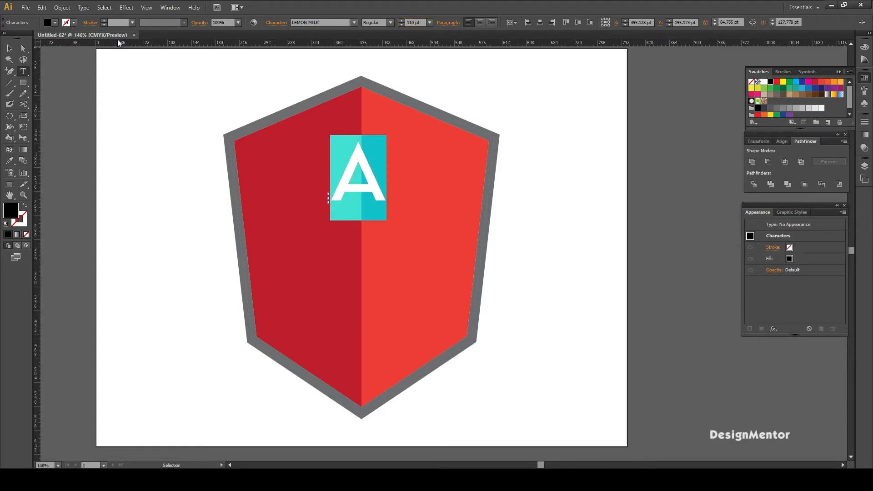
click(52, 26)
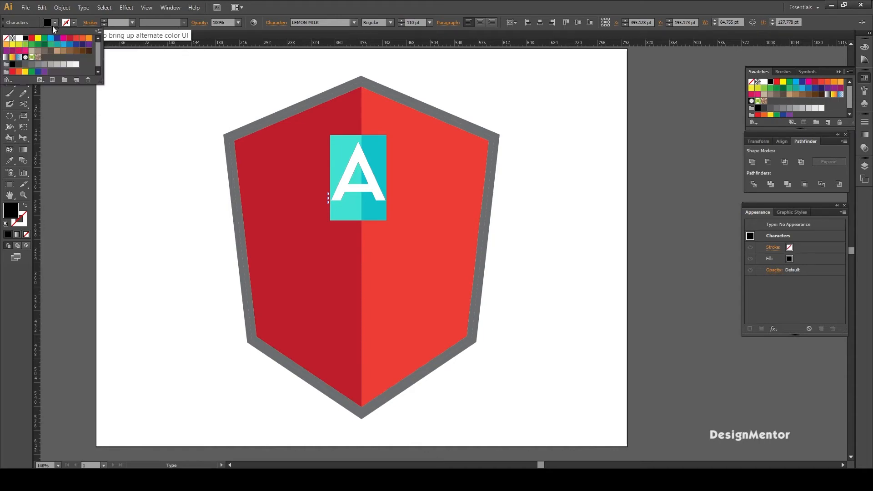
click(76, 64)
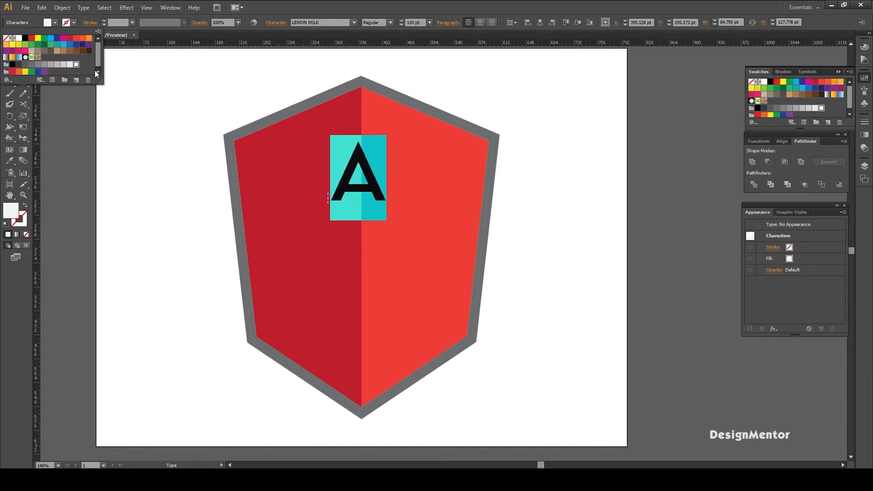
click(123, 83)
text(v)
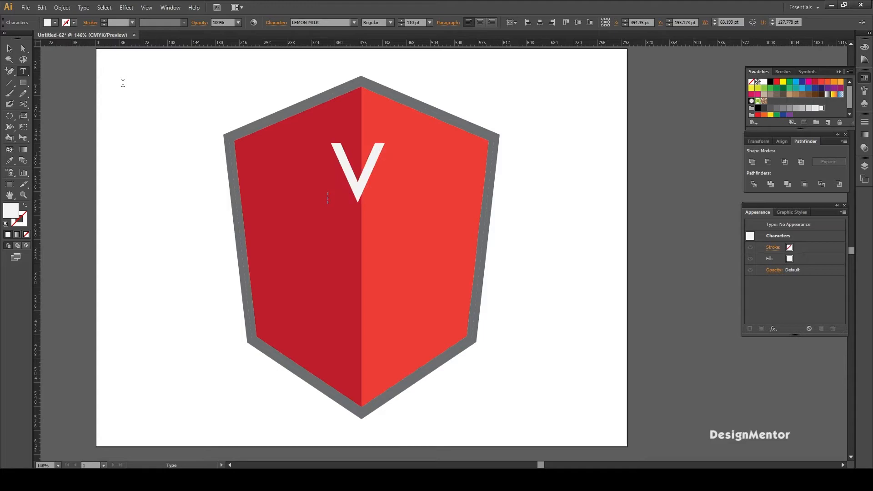
key(ctrl+z)
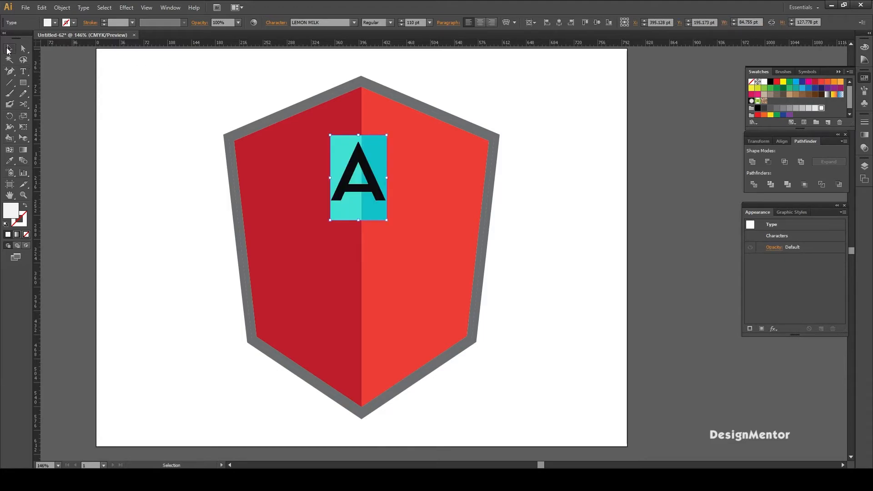
click(9, 48)
click(47, 81)
- Center the letter A horizontally and vertically on the artboard
click(361, 161)
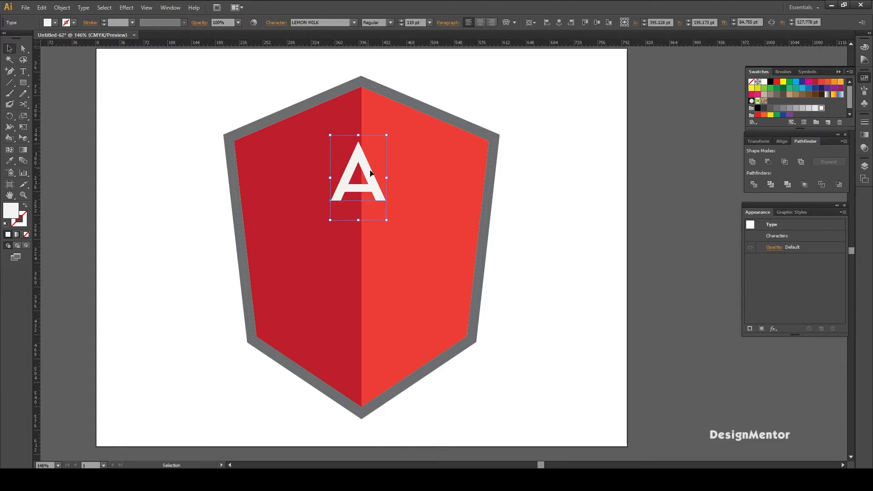
click(783, 141)
click(770, 162)
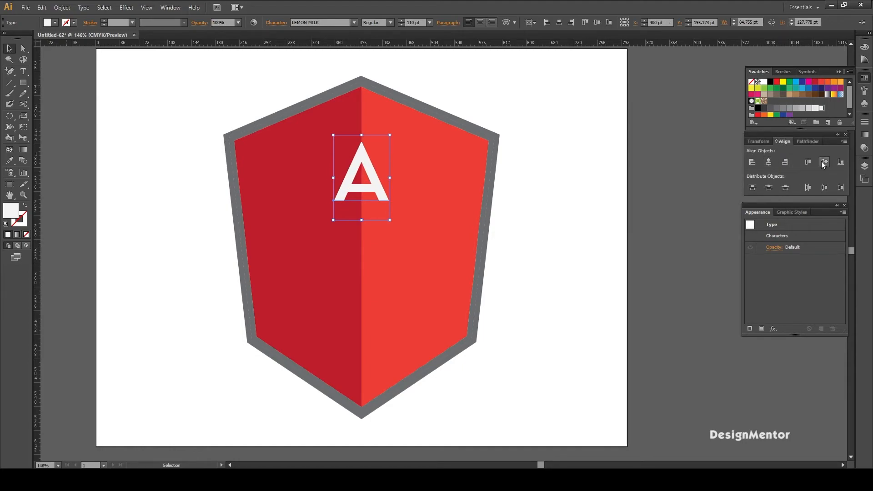
click(824, 163)
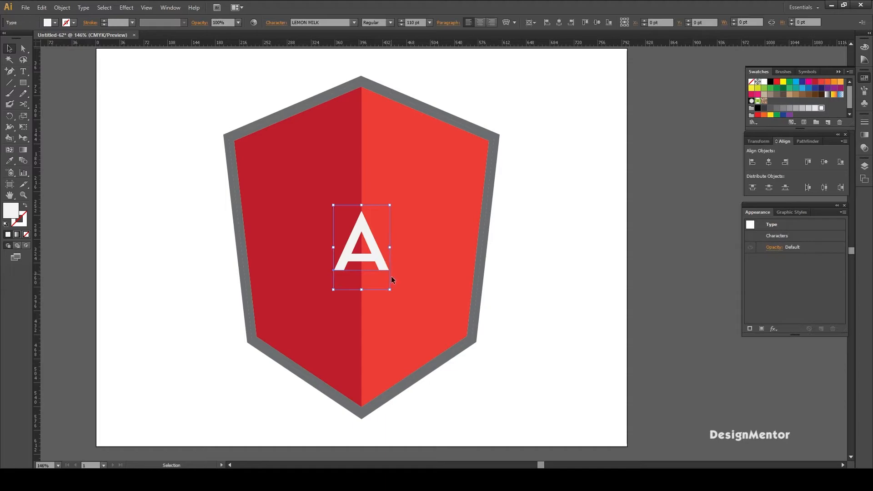
- Scale the letter A up proportionally from its center to a font size of about 368 pt
drag(389, 290, 485, 357)
click(572, 337)
click(431, 306)
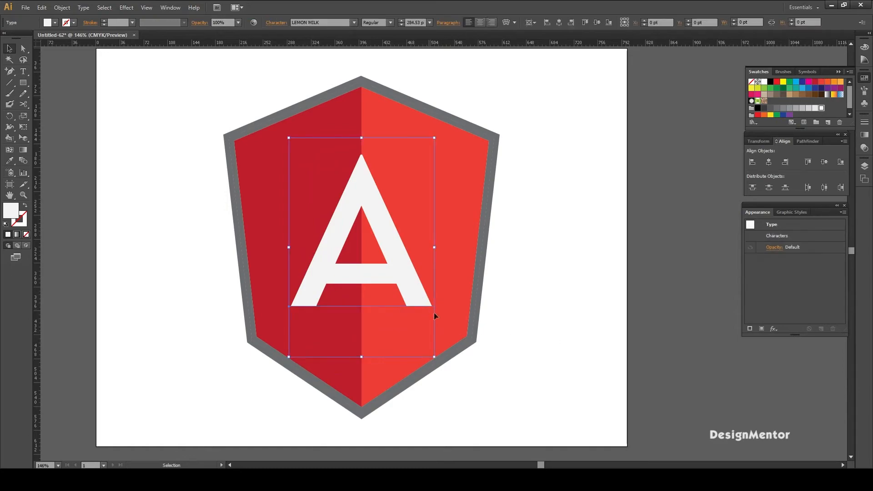
drag(434, 358, 478, 391)
click(534, 340)
click(424, 304)
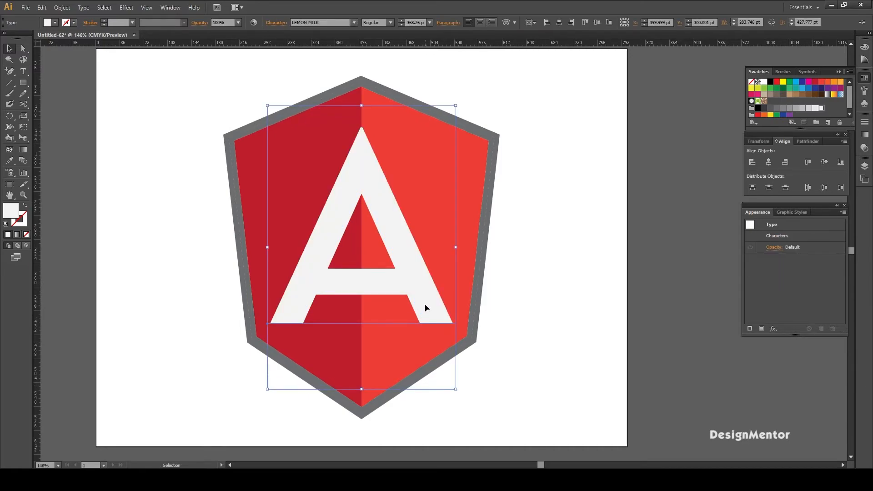
- Set the letter A's font size to 370 pt
click(417, 22)
drag(408, 23, 494, 31)
text(3)
key(Return)
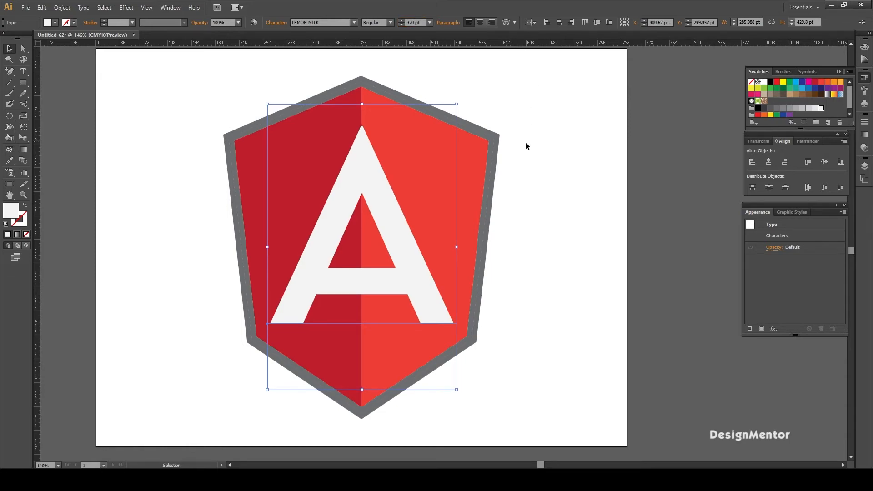
click(551, 168)
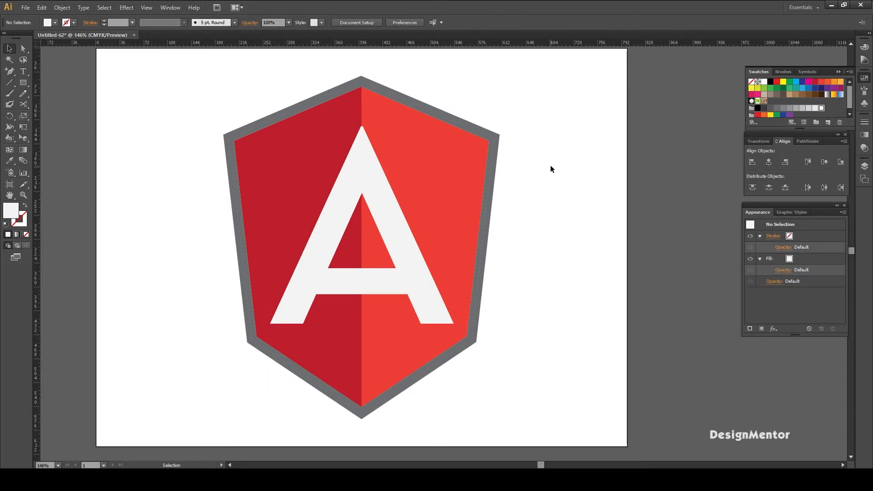
- Nudge the letter A down about 17 pt inside the shield
click(400, 236)
key(Down)
key(Down)
key(Down)
key(Down)
key(Down)
key(Down)
key(Down)
key(Down)
key(Down)
key(Down)
key(Down)
key(Down)
key(Down)
key(Down)
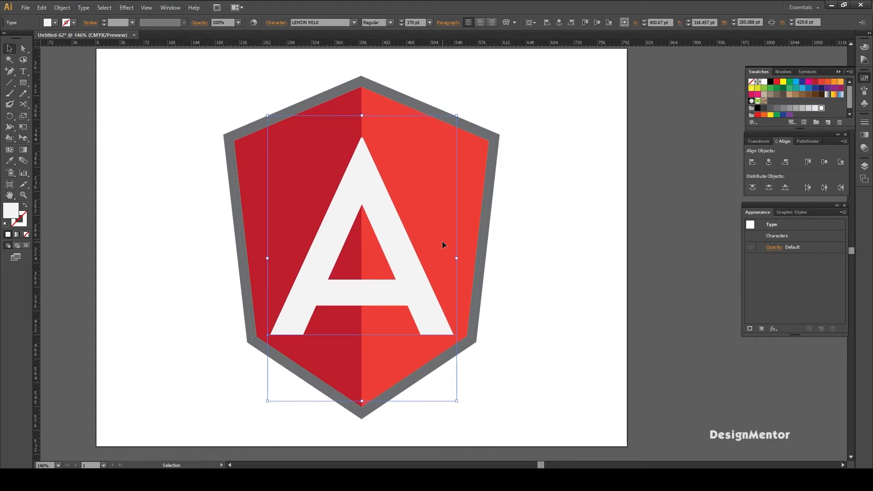
click(560, 228)
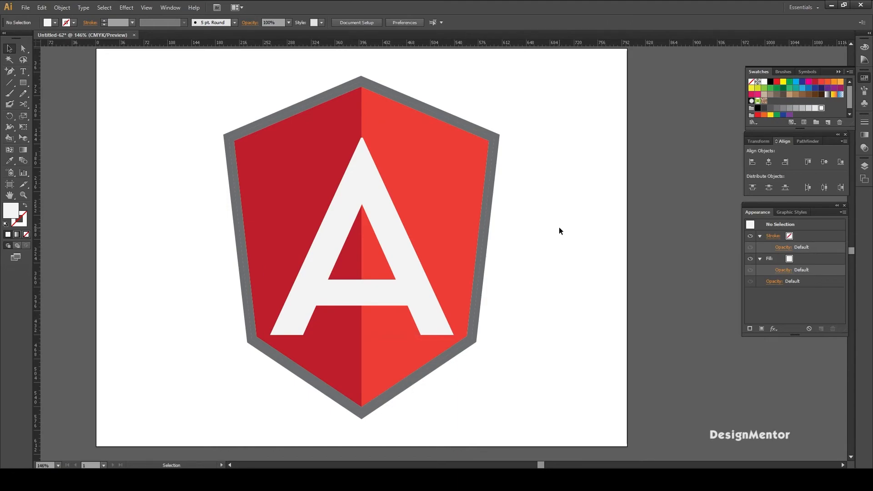
- Nudge the letter A up 1 pt to fine-tune its position in the shield
click(402, 250)
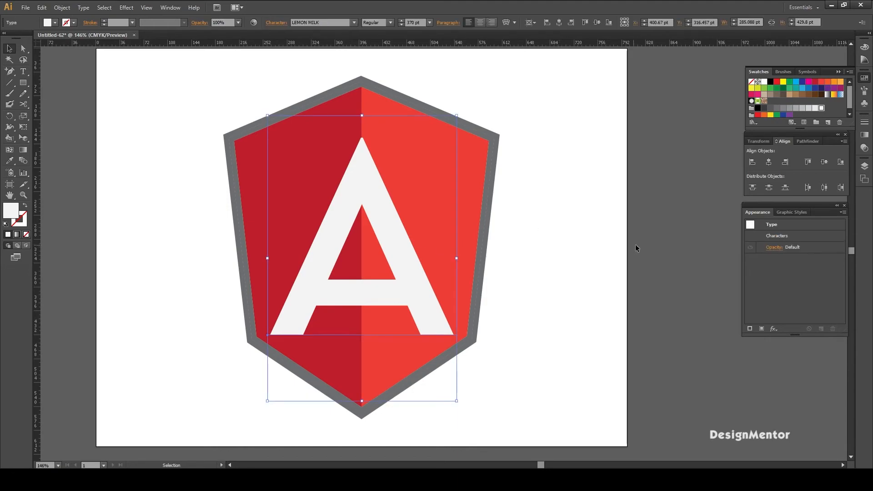
click(629, 244)
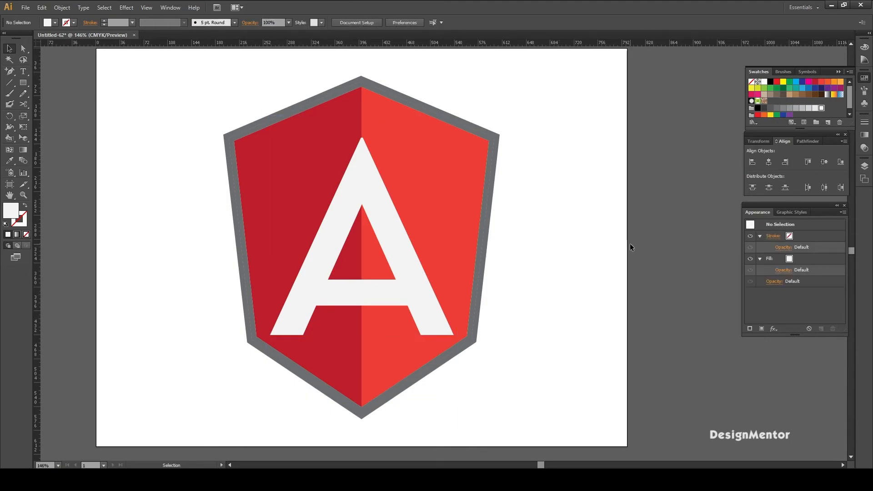
click(294, 329)
key(Up)
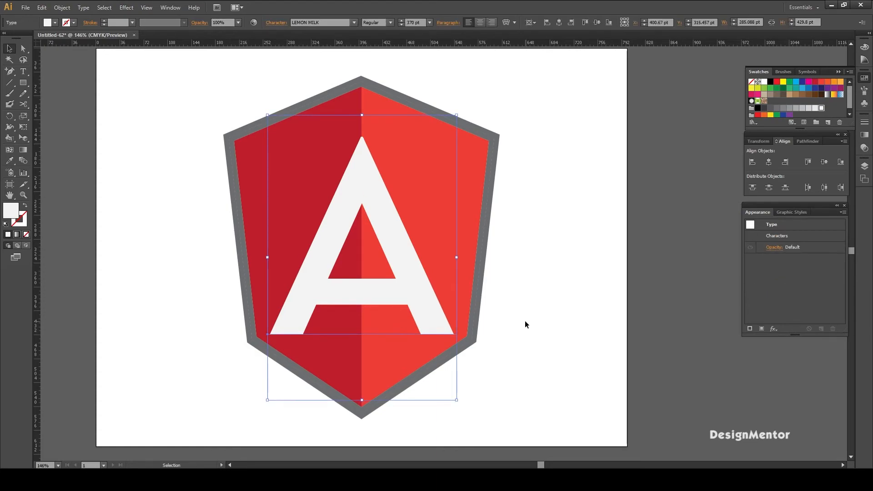
- Convert the letter A from live text to outlines and deselect it
click(525, 321)
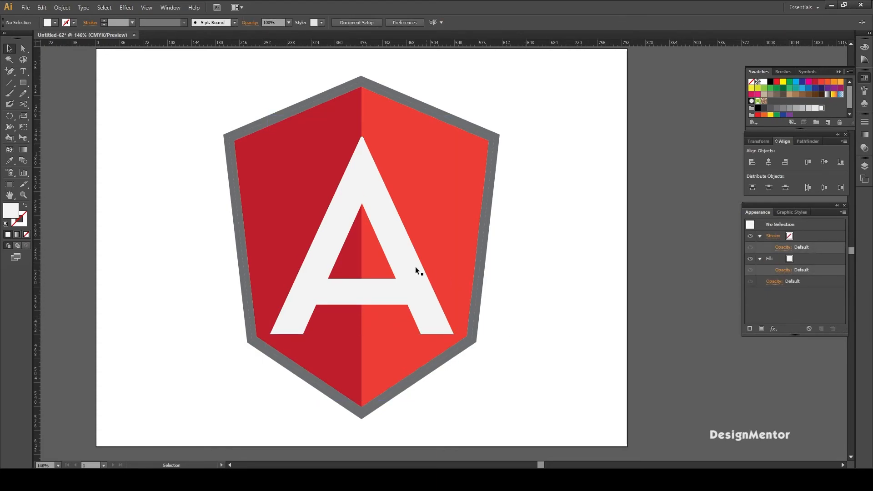
click(401, 254)
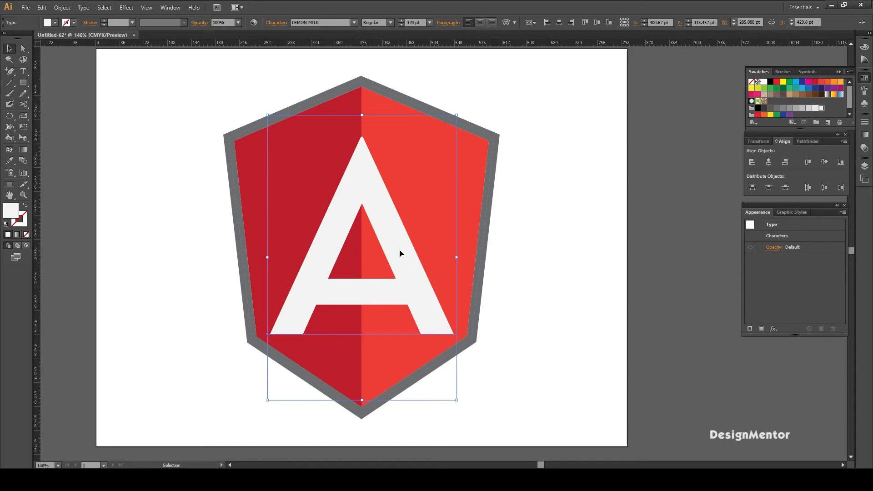
click(560, 244)
right_click(407, 266)
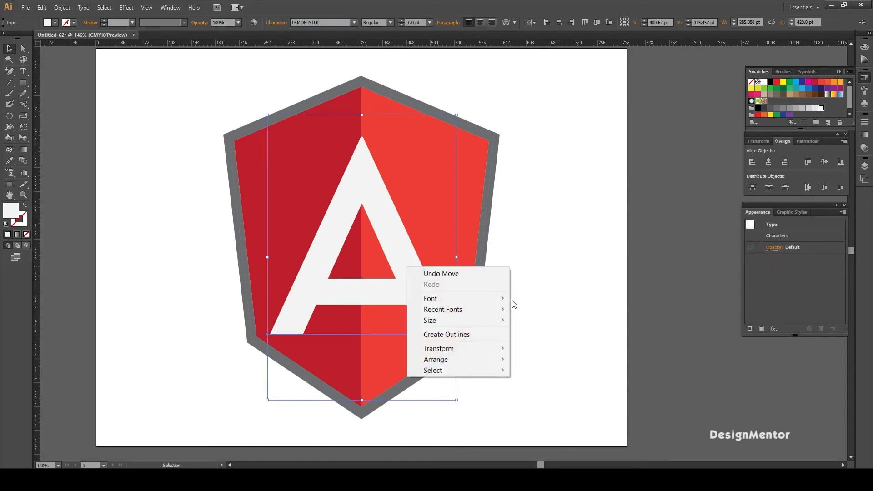
click(457, 335)
click(538, 296)
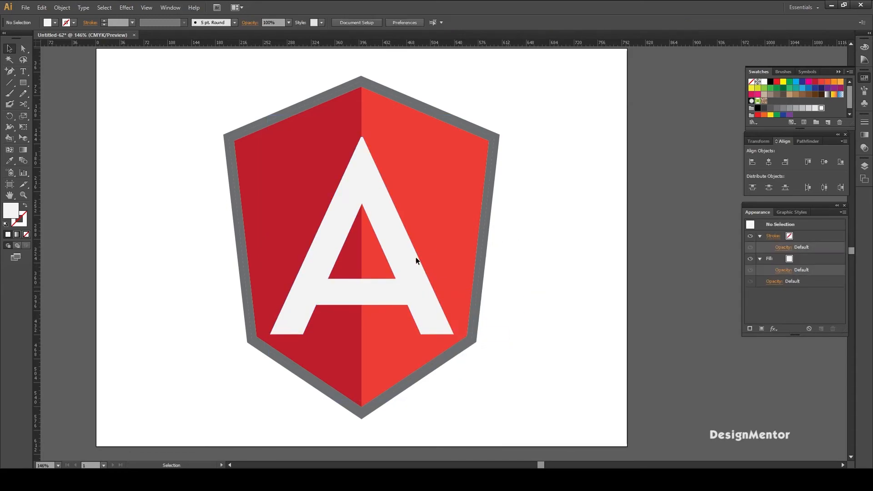
- Draw a vertical line about 384 pt long with a 1 pt blue stroke on the blank artboard area beside the shield
click(9, 82)
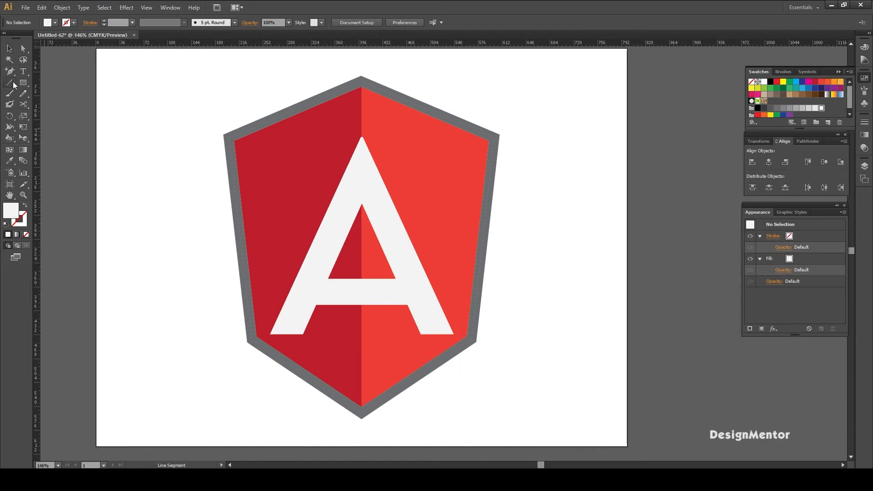
click(74, 23)
click(63, 44)
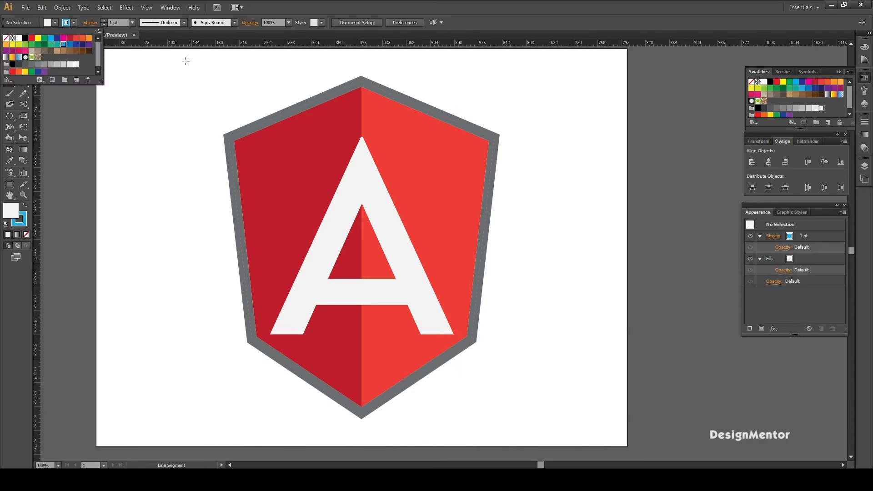
click(184, 107)
drag(181, 103, 182, 357)
key(v)
click(153, 96)
drag(194, 107, 204, 114)
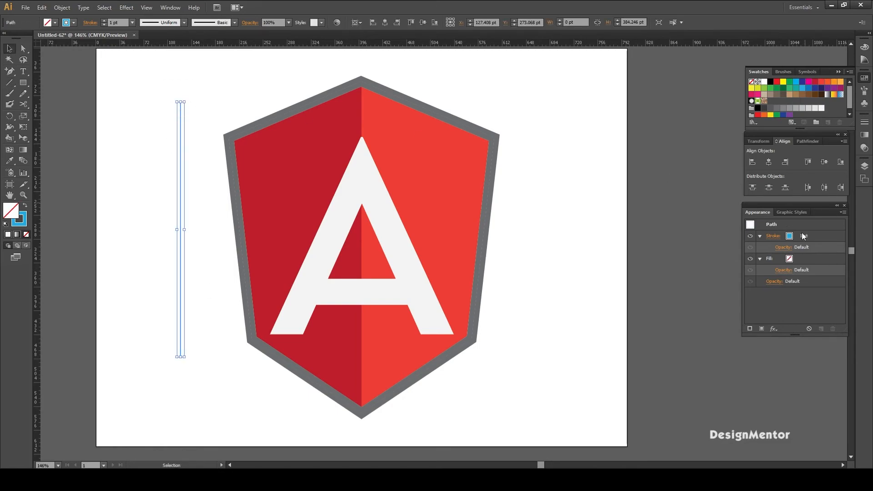
- Center the vertical blue line horizontally and vertically on the artboard so it runs through the letter A
click(768, 163)
click(824, 162)
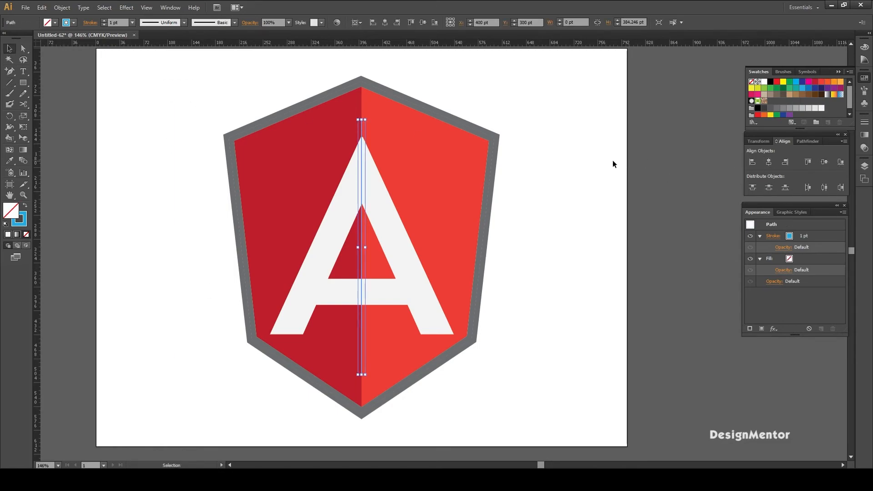
click(562, 173)
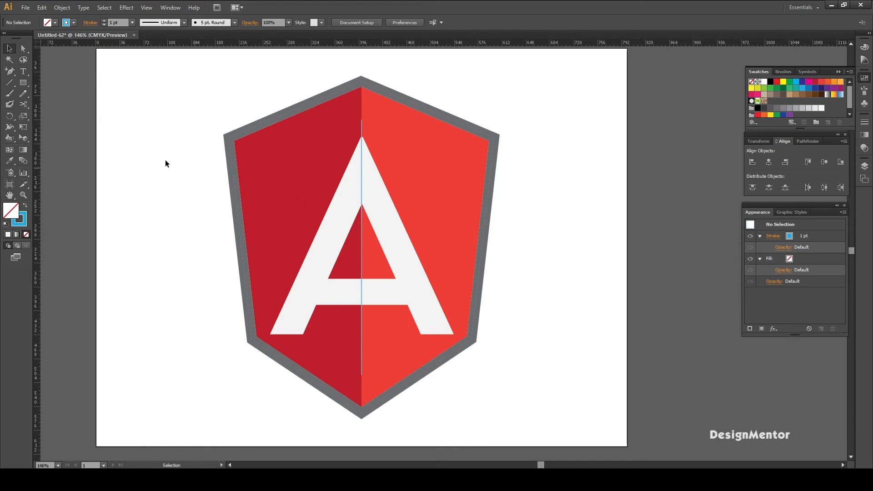
click(9, 83)
drag(205, 143, 535, 140)
key(v)
key(Up)
key(Up)
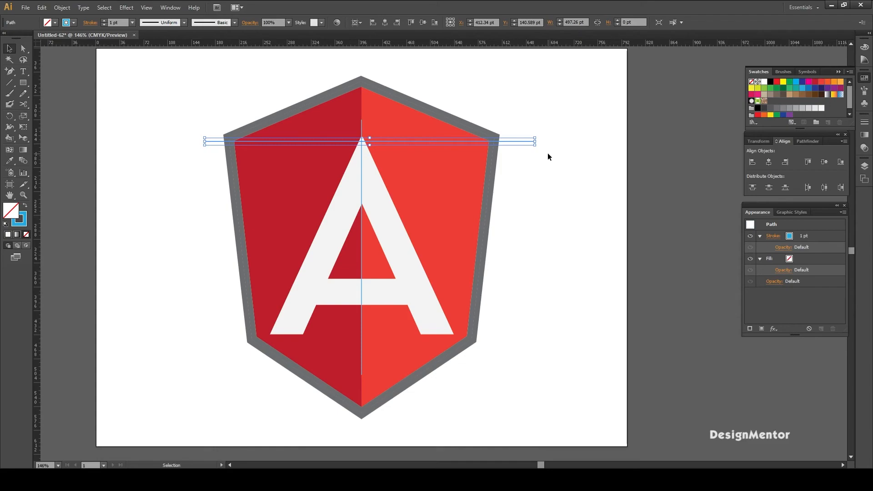
key(Delete)
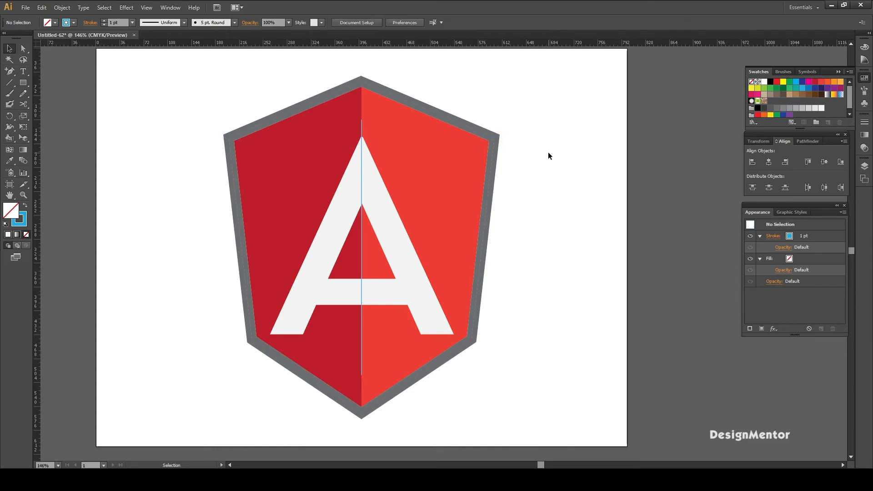
- Split the outlined letter A into two halves along the vertical blue line with the Divide pathfinder
click(361, 269)
shift+click(386, 234)
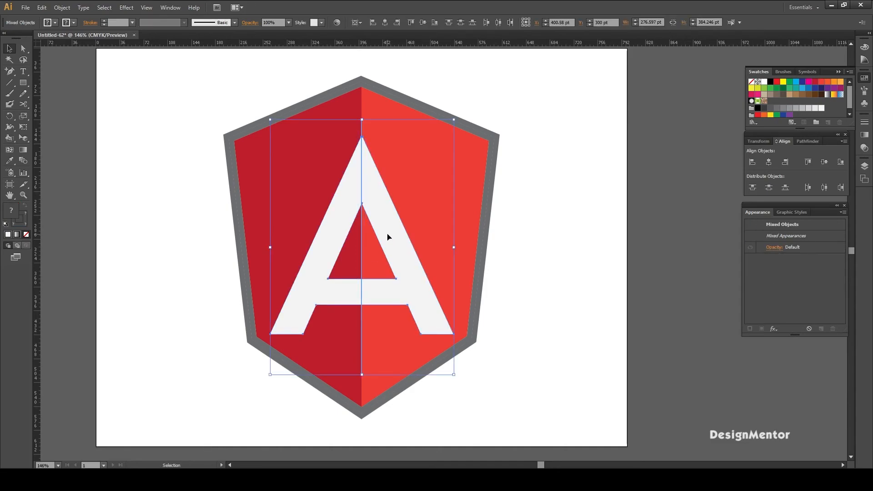
click(808, 142)
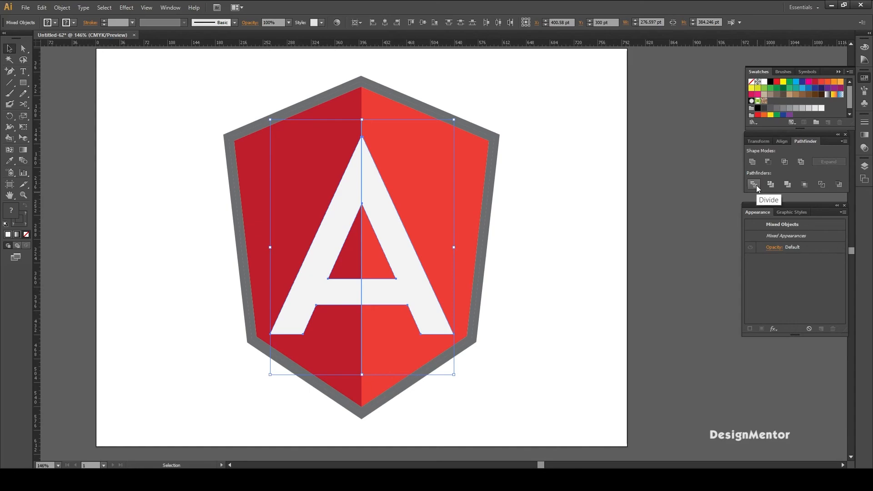
click(757, 186)
click(546, 208)
- Ungroup the divided pieces of the letter A and deselect them
right_click(397, 249)
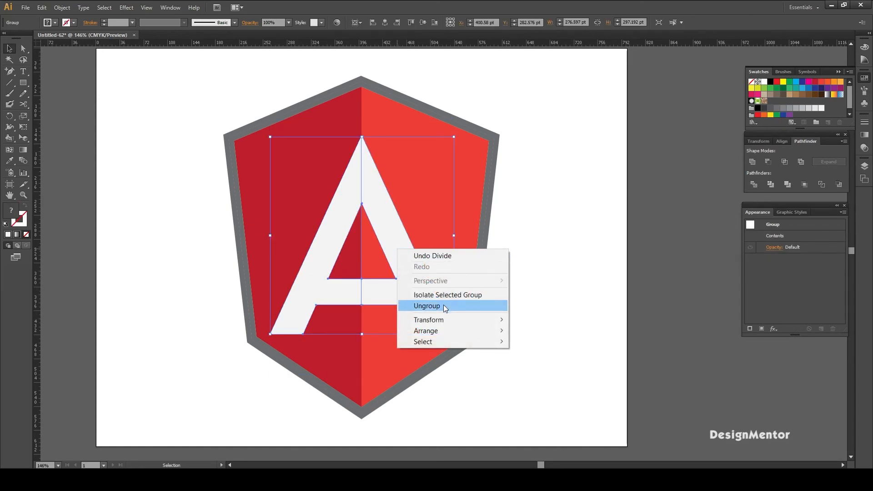
click(443, 305)
click(550, 262)
- Fill the right half of the letter A with a light gray swatch
click(394, 251)
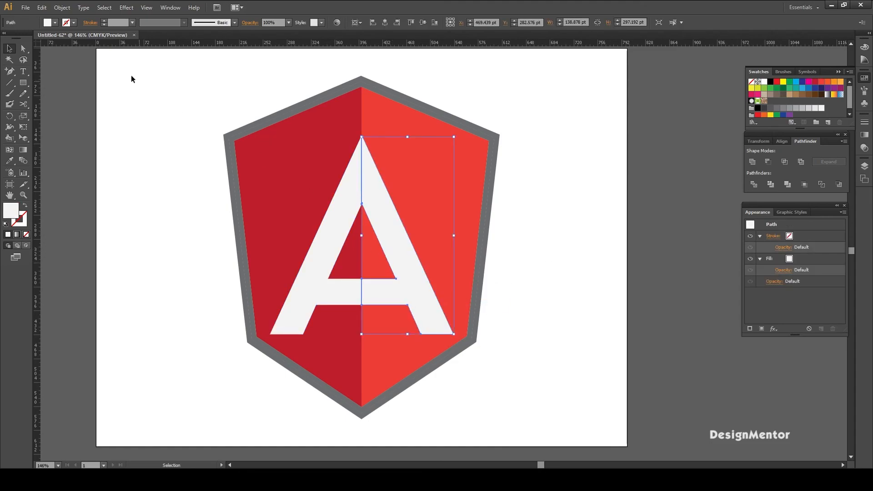
click(55, 23)
click(63, 64)
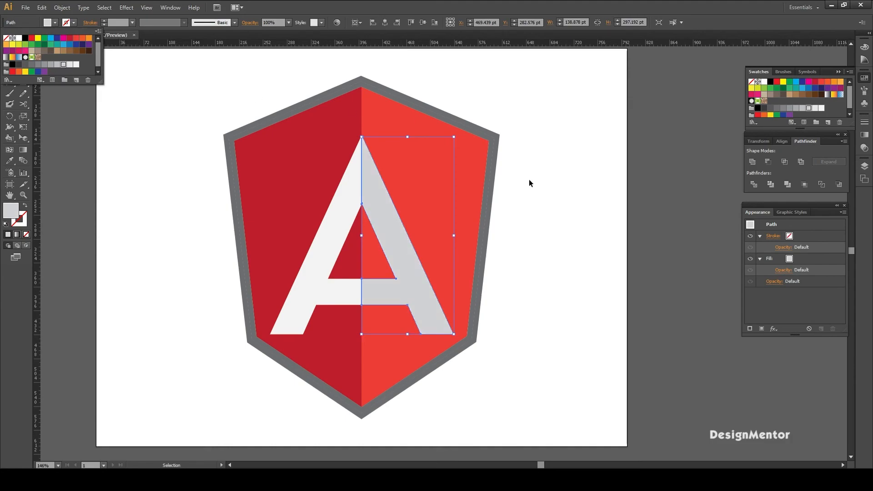
click(567, 300)
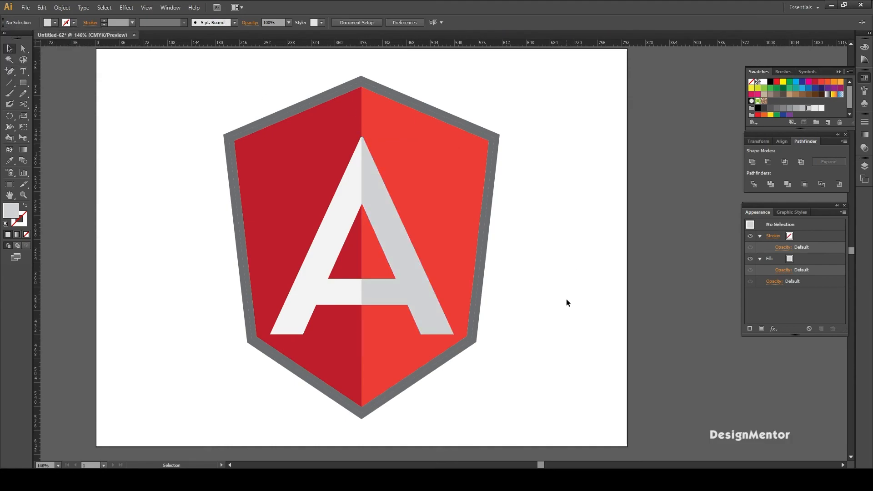